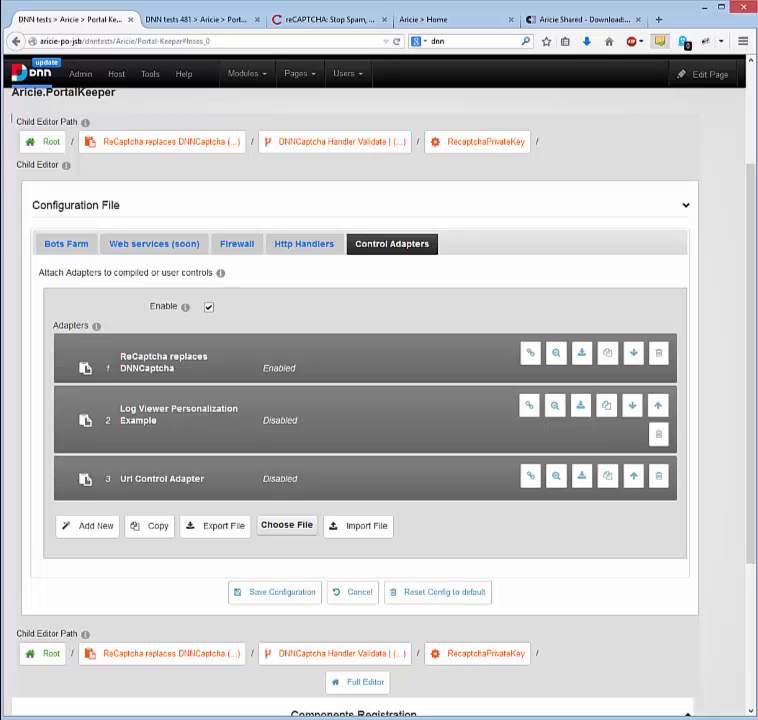
Examine the Log Viewer Personalization Example and Url Control Adapter definitions, returning to the adapter list after each.
{"action": "left_click", "coordinate": [192, 424]}
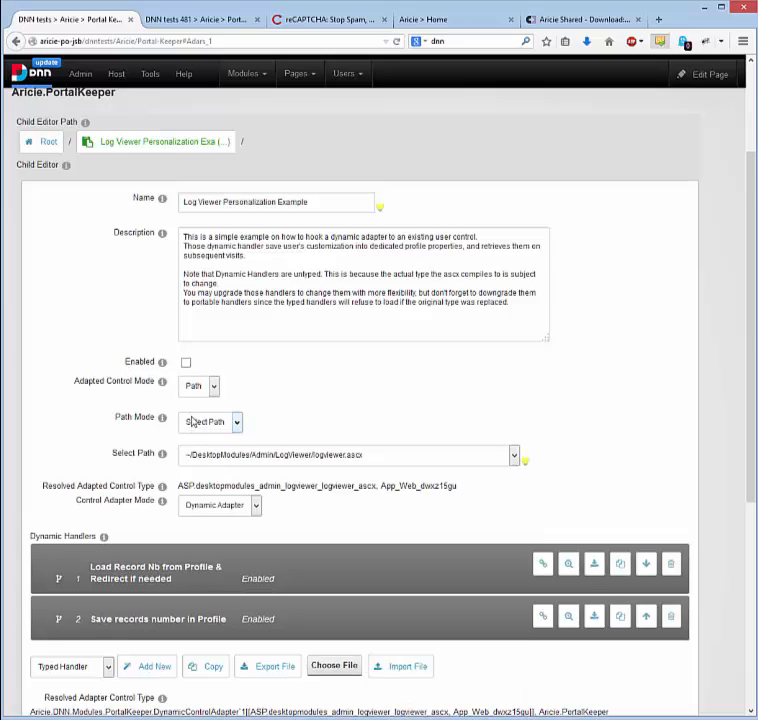
{"action": "scroll", "coordinate": [71, 333], "scroll_direction": "down", "scroll_amount": 3}
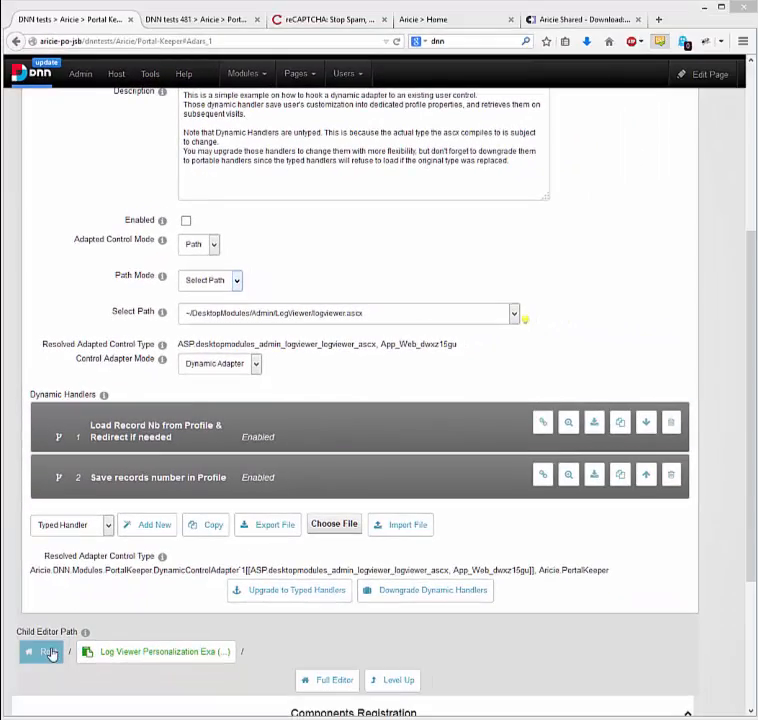
{"action": "left_click", "coordinate": [50, 653]}
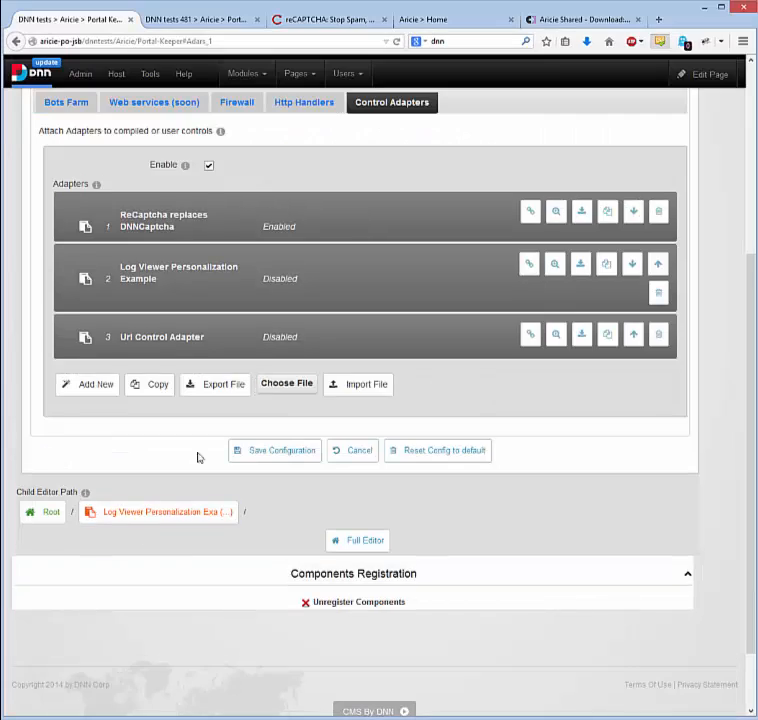
{"action": "left_click", "coordinate": [243, 340]}
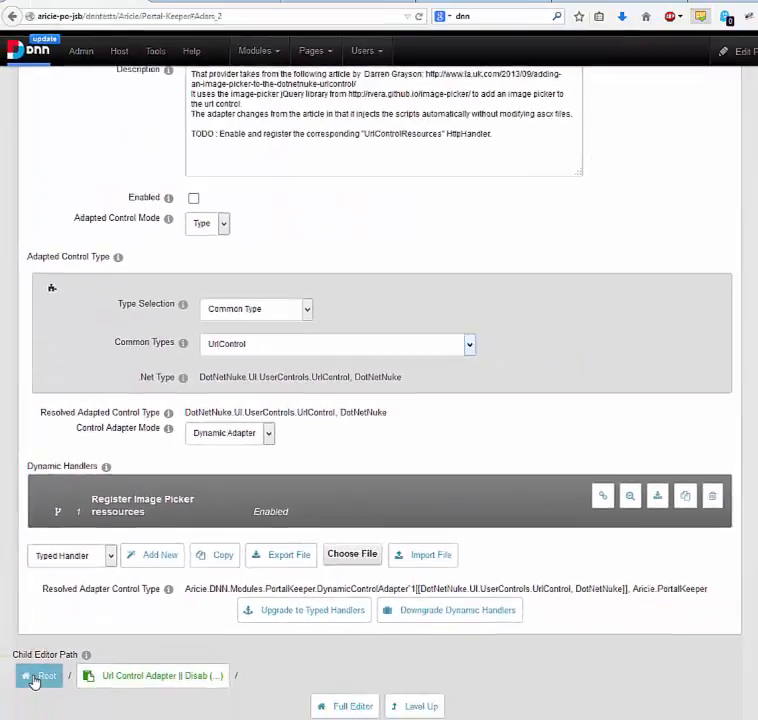
{"action": "left_click", "coordinate": [35, 675]}
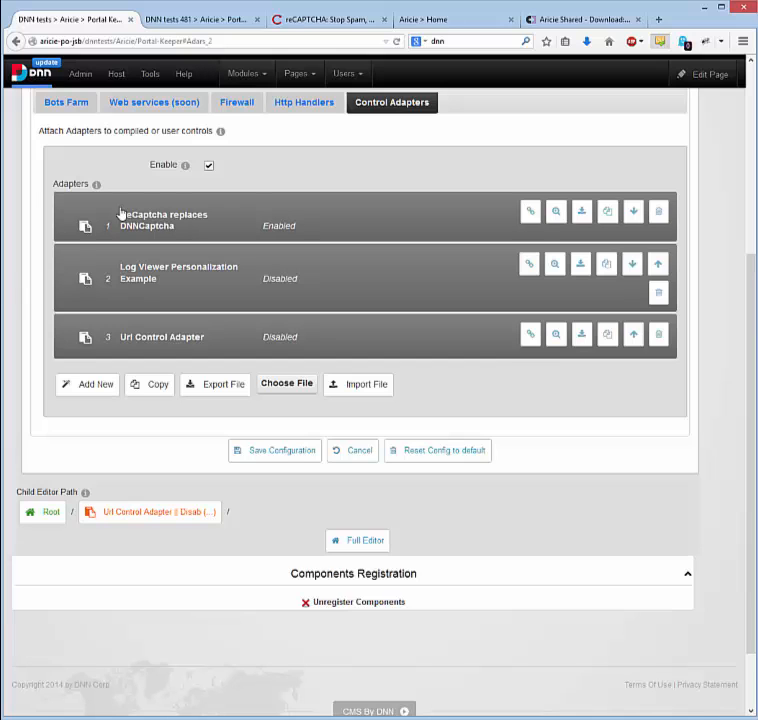
Show the firewall's runtime rules and open the Response Filter rule to view its actions.
{"action": "left_click", "coordinate": [234, 106]}
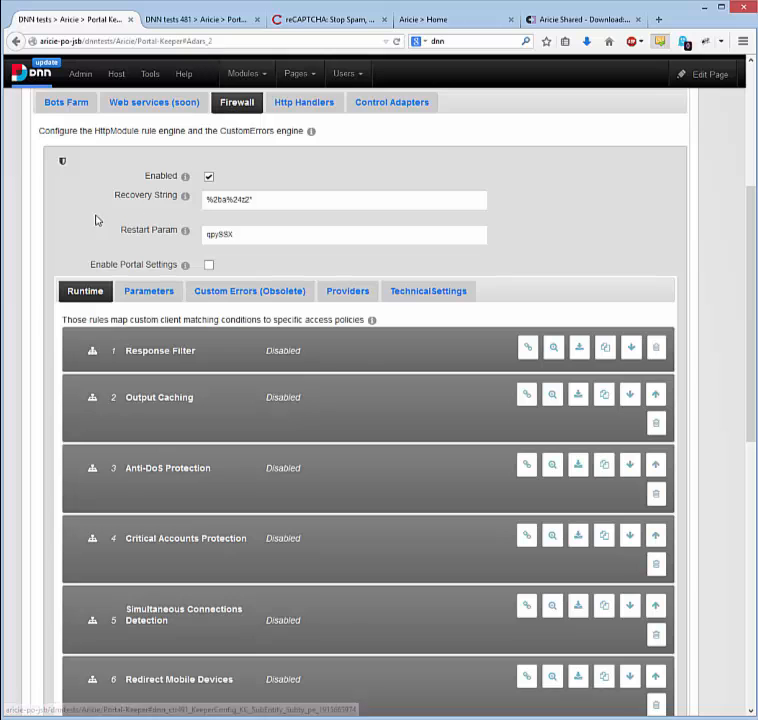
{"action": "scroll", "coordinate": [55, 223], "scroll_direction": "down", "scroll_amount": 1}
{"action": "scroll", "coordinate": [54, 222], "scroll_direction": "down", "scroll_amount": 1}
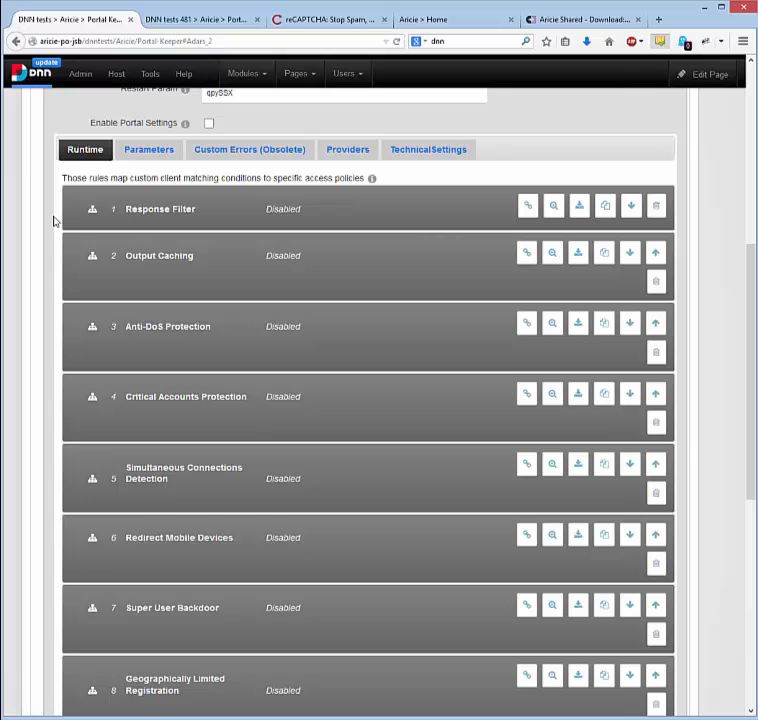
{"action": "left_click", "coordinate": [246, 210]}
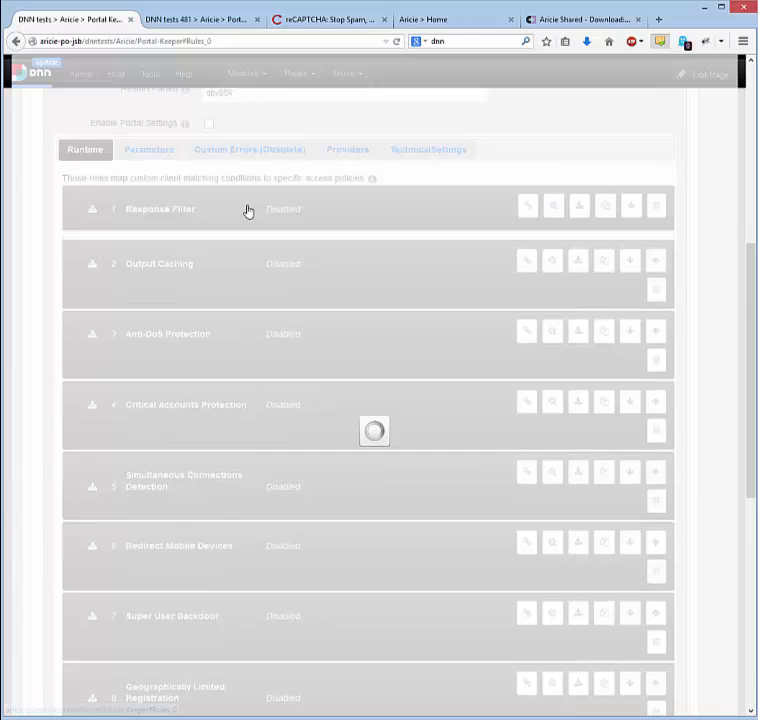
{"action": "scroll", "coordinate": [26, 262], "scroll_direction": "down", "scroll_amount": 2}
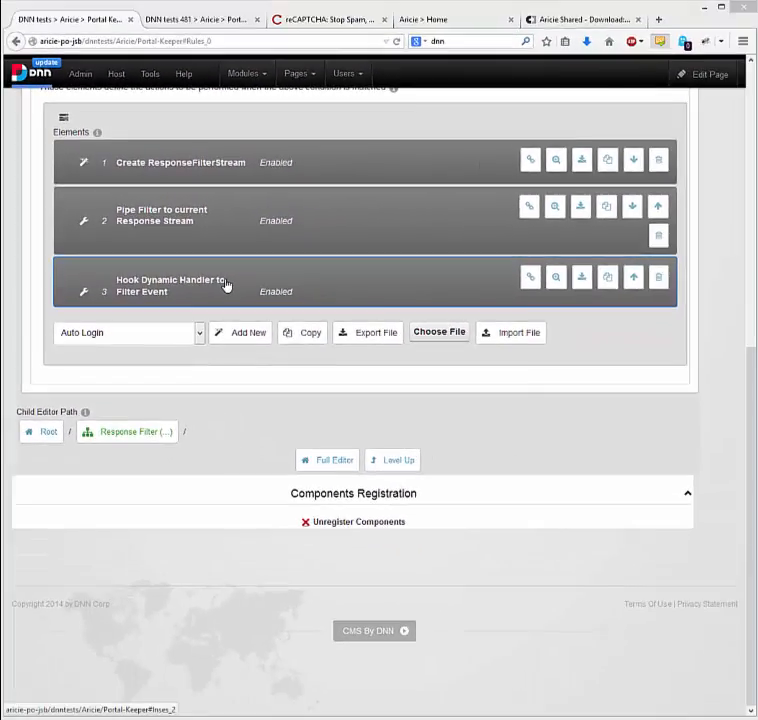
Open the Hook Dynamic Handler to Filter Event action and show the handler actions it runs.
{"action": "left_click", "coordinate": [290, 312]}
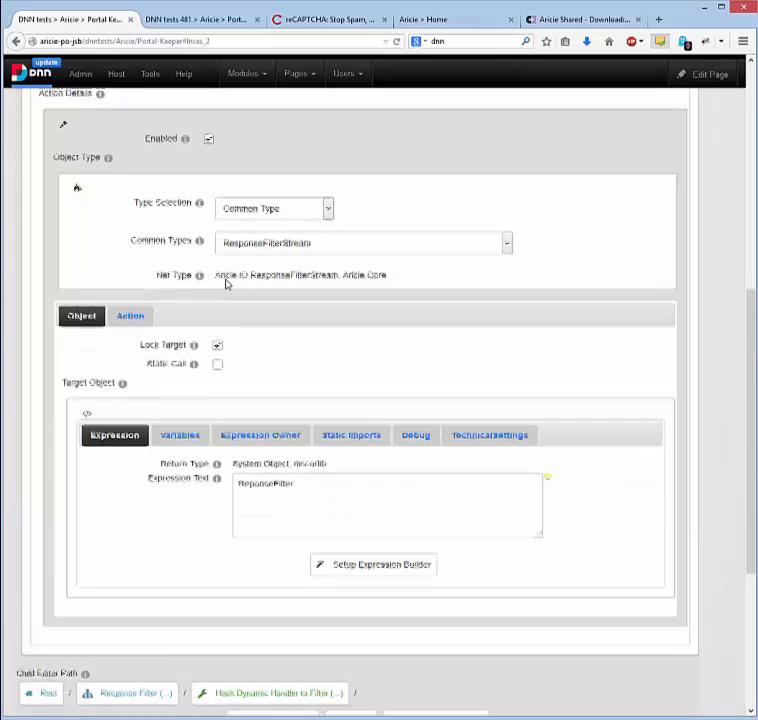
{"action": "left_click", "coordinate": [132, 315]}
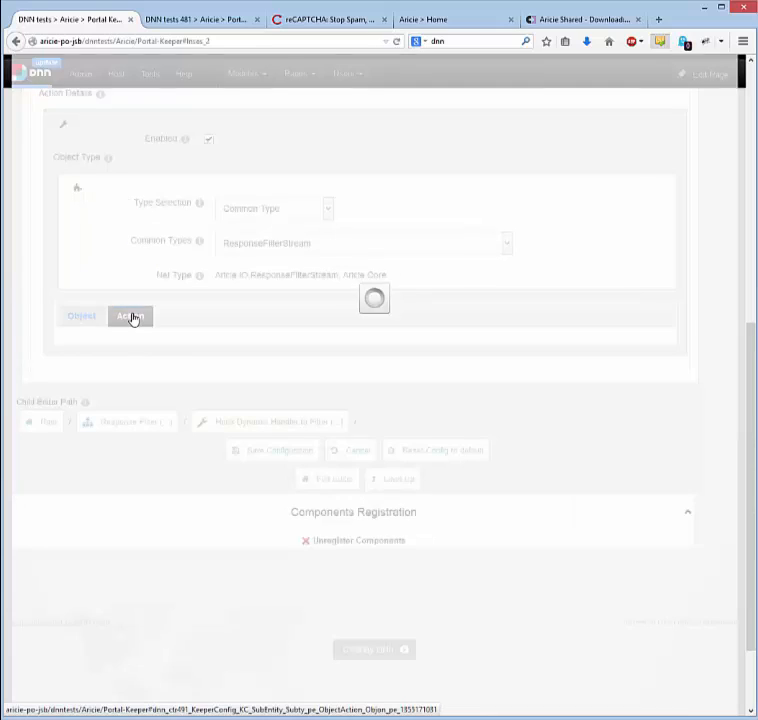
{"action": "scroll", "coordinate": [183, 287], "scroll_direction": "down", "scroll_amount": 3}
{"action": "scroll", "coordinate": [183, 287], "scroll_direction": "down", "scroll_amount": 2}
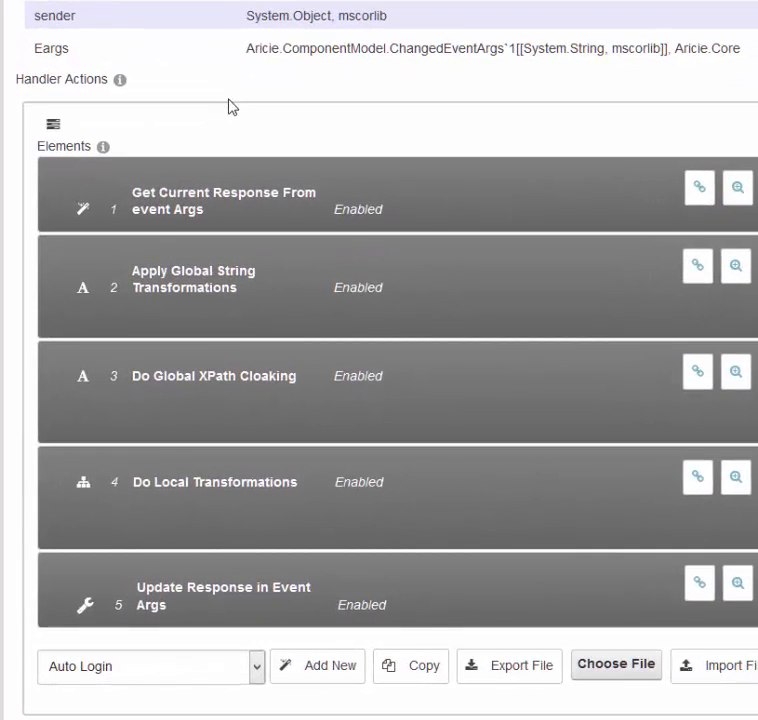
Inspect the transformations and global filter of Apply Global String Transformations, and return to the parent dynamic handler.
{"action": "left_click", "coordinate": [243, 295]}
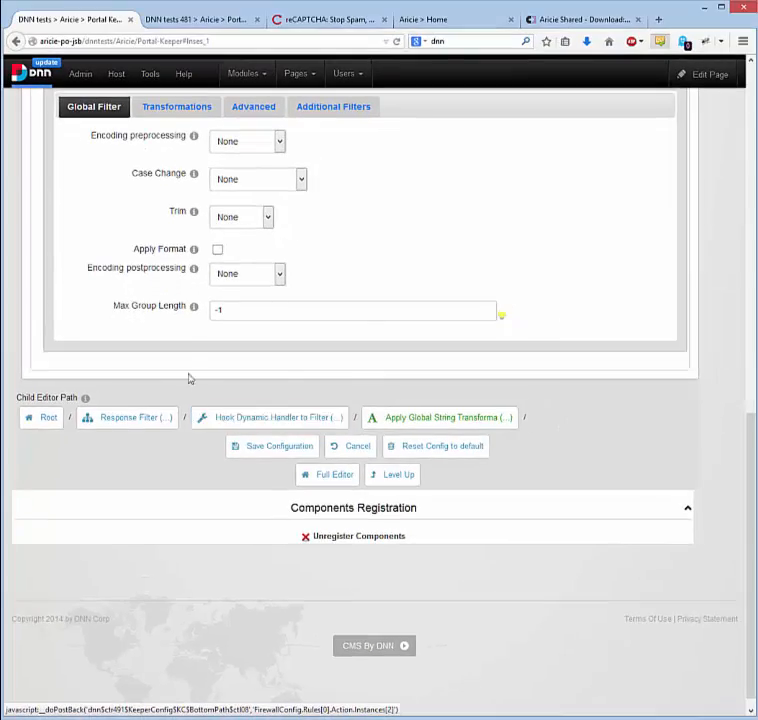
{"action": "scroll", "coordinate": [174, 324], "scroll_direction": "up", "scroll_amount": 3}
{"action": "left_click", "coordinate": [186, 250]}
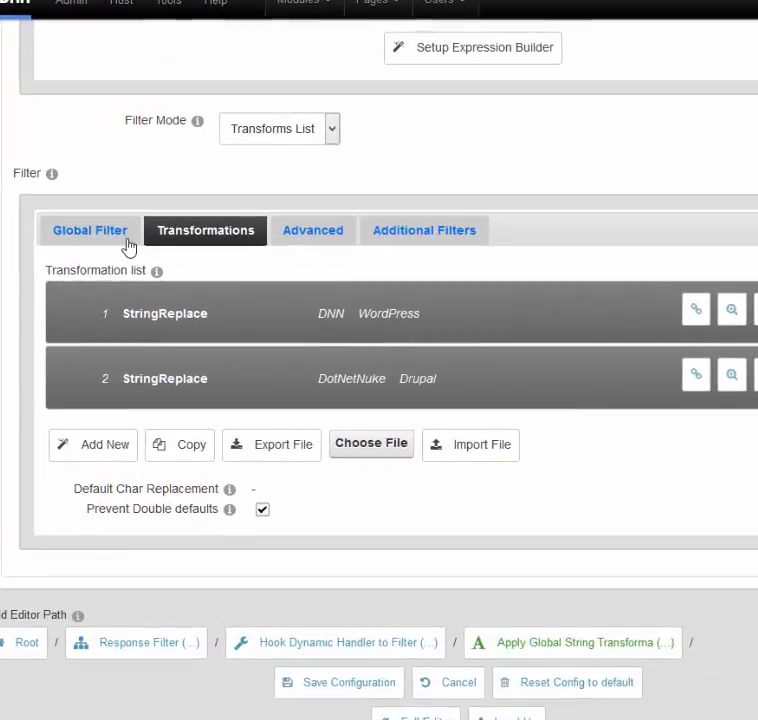
{"action": "left_click", "coordinate": [126, 240]}
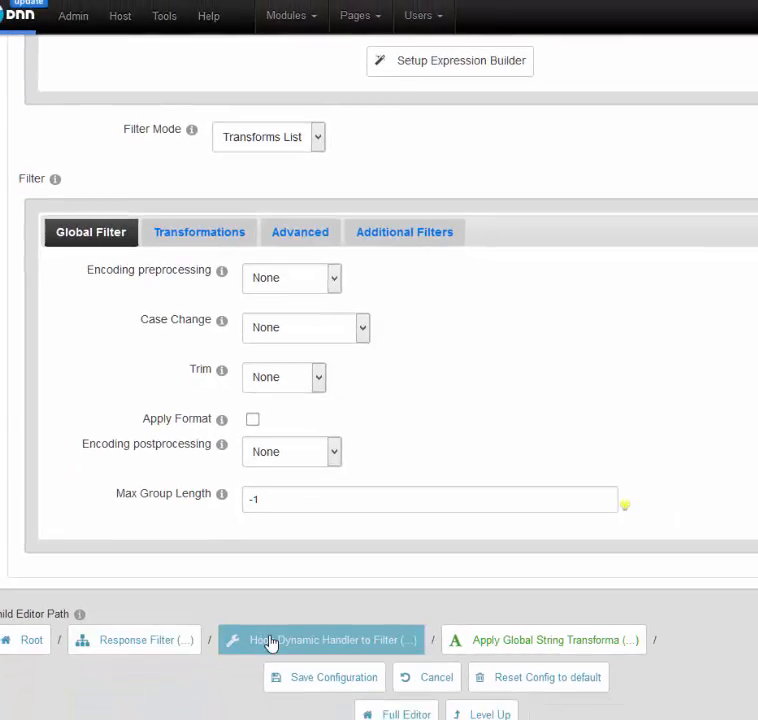
{"action": "left_click", "coordinate": [294, 698]}
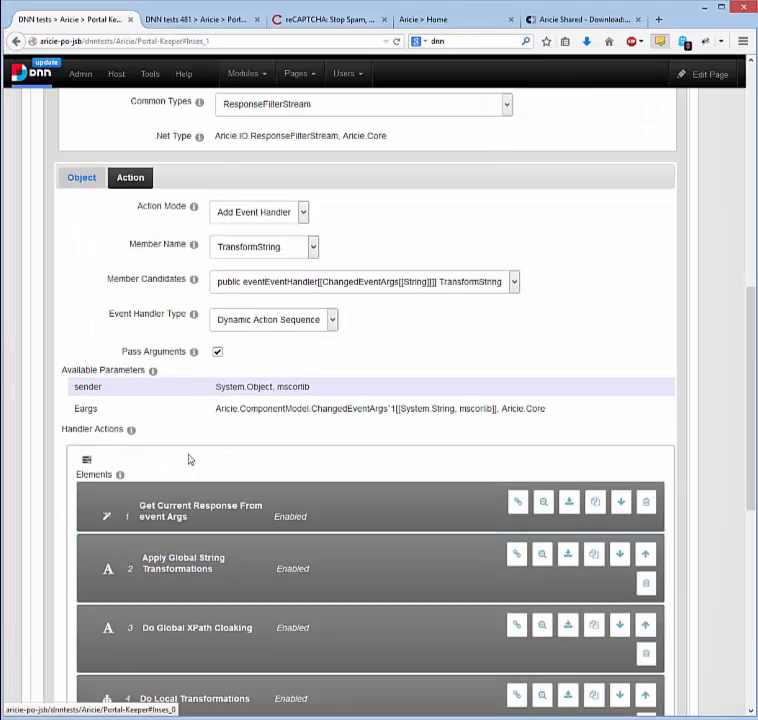
Examine the XPath filter and its encoding options in Do Global XPath Cloaking, and return to the parent dynamic handler.
{"action": "scroll", "coordinate": [190, 459], "scroll_direction": "down", "scroll_amount": 3}
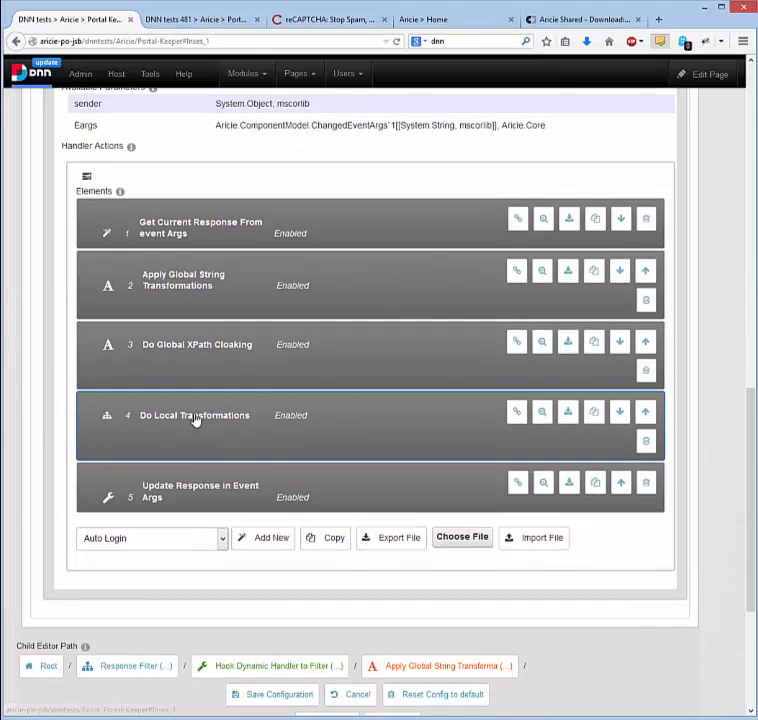
{"action": "left_click", "coordinate": [190, 353]}
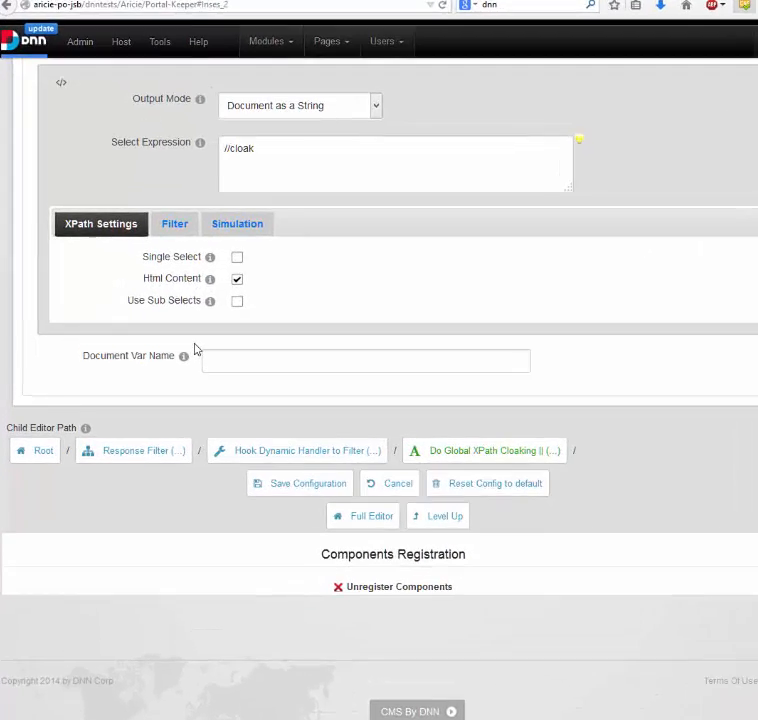
{"action": "scroll", "coordinate": [180, 338], "scroll_direction": "up", "scroll_amount": 1}
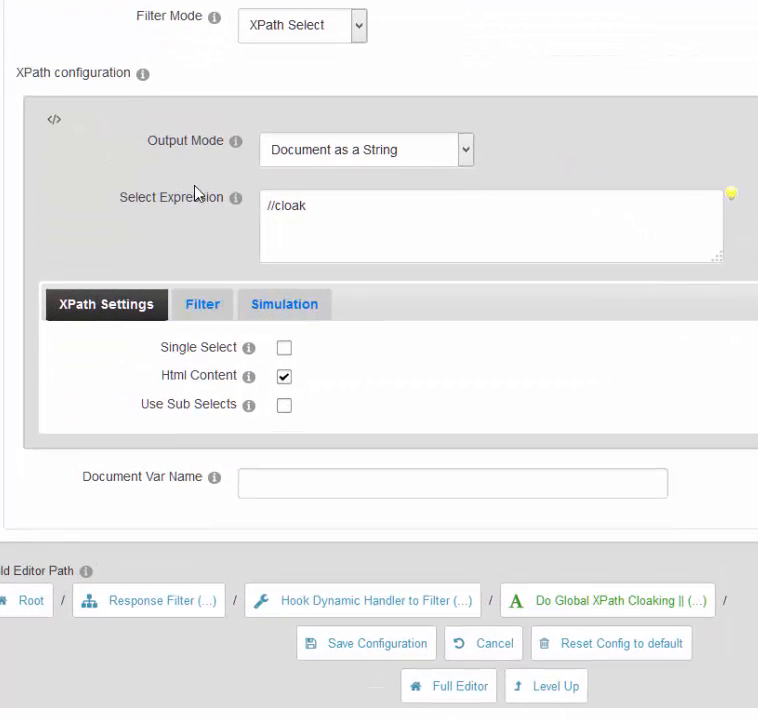
{"action": "left_click", "coordinate": [192, 303]}
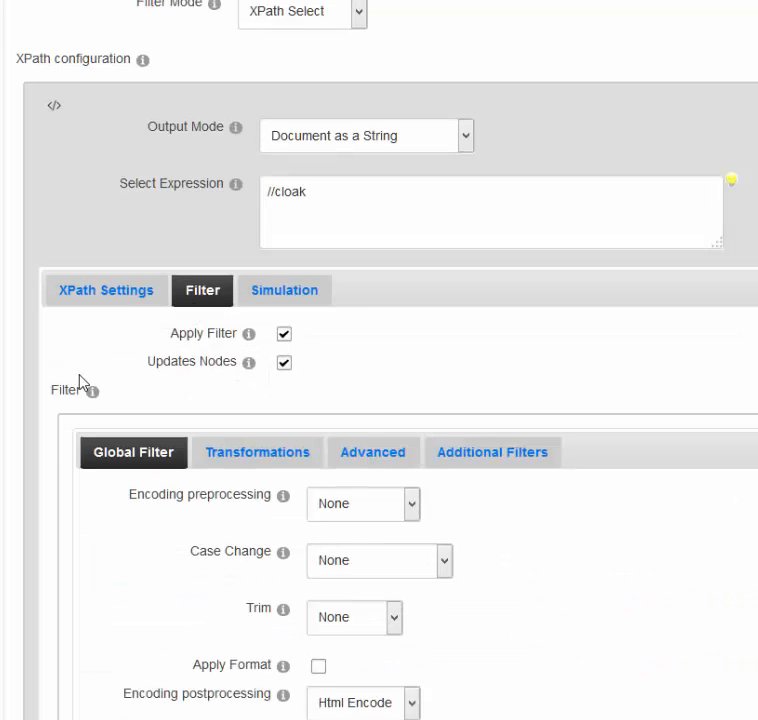
{"action": "scroll", "coordinate": [80, 376], "scroll_direction": "down", "scroll_amount": 1}
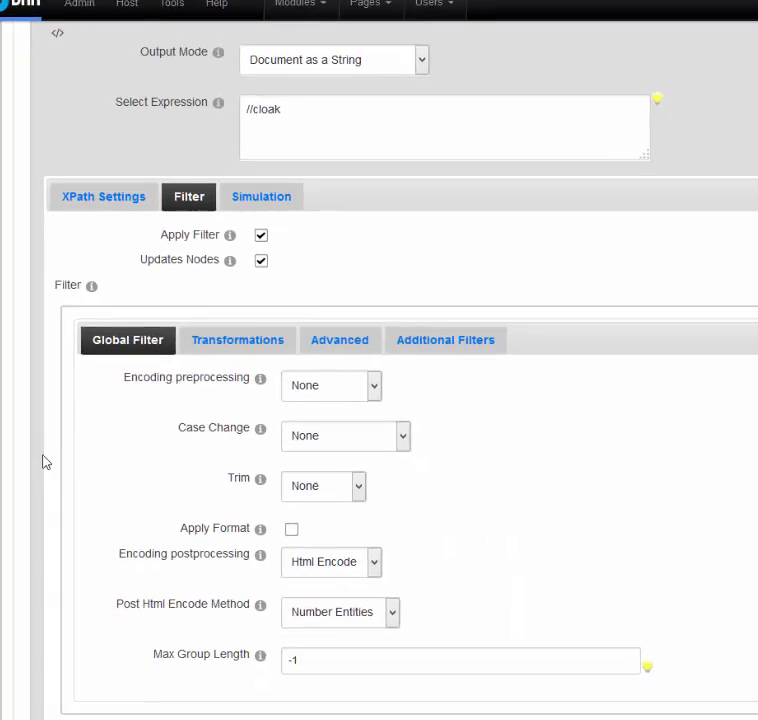
{"action": "scroll", "coordinate": [42, 480], "scroll_direction": "down", "scroll_amount": 4}
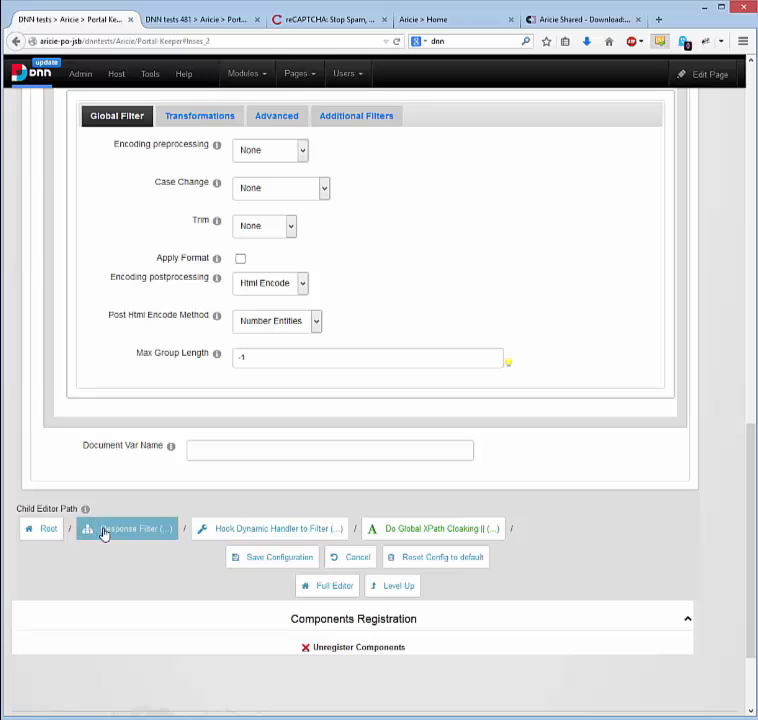
{"action": "left_click", "coordinate": [216, 537]}
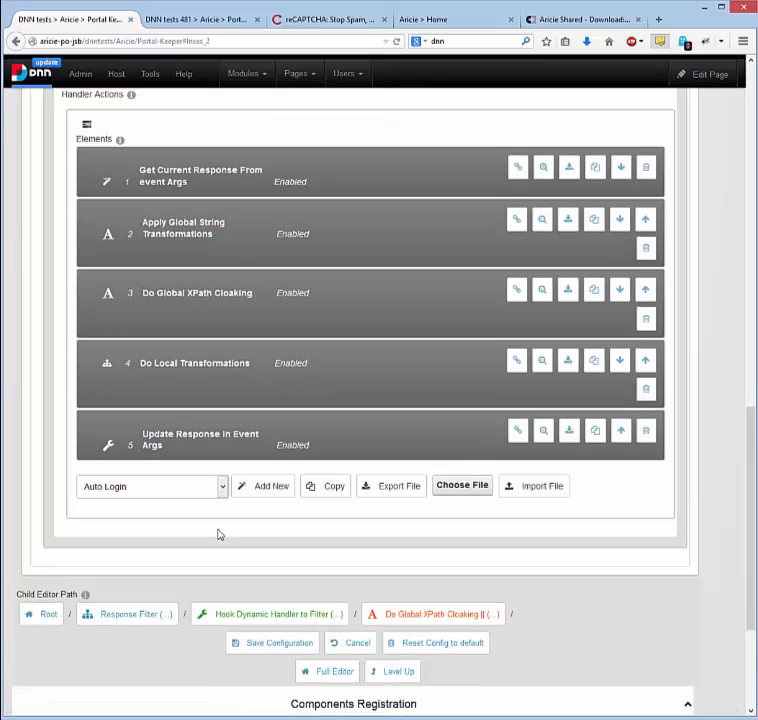
Go through Do Local Transformations and For each Module Navigator to inspect the Apply Token Replace filter, and return to the root.
{"action": "left_click", "coordinate": [239, 378]}
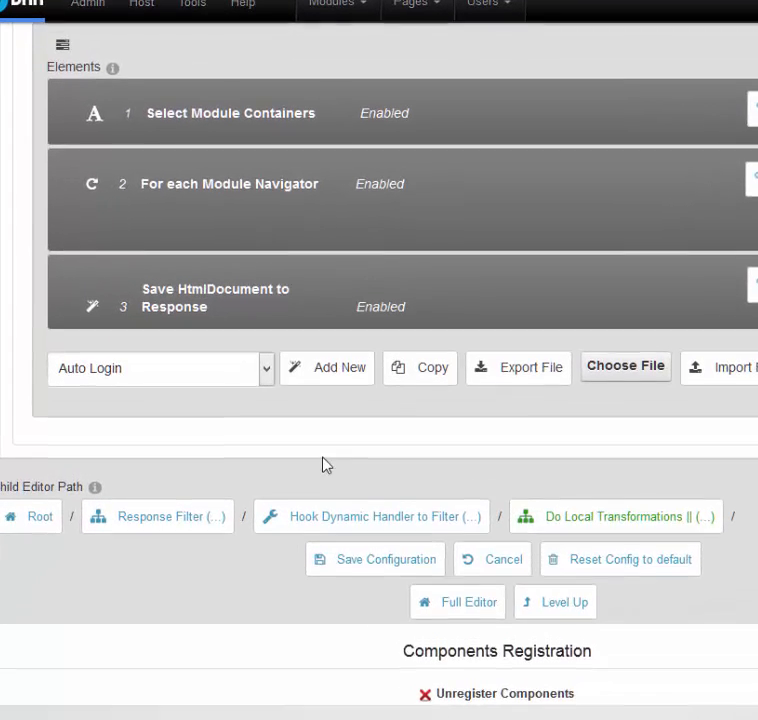
{"action": "scroll", "coordinate": [325, 455], "scroll_direction": "up", "scroll_amount": 1}
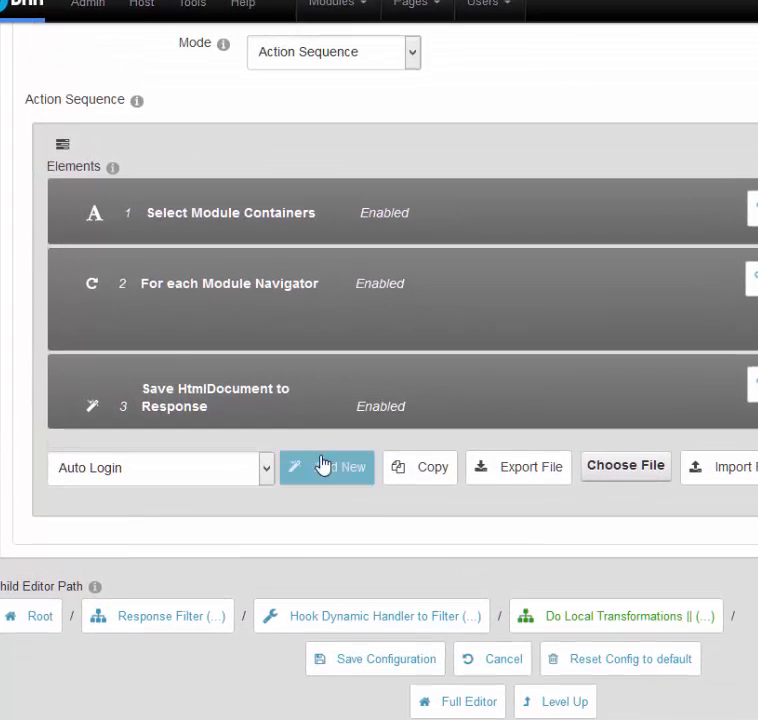
{"action": "left_click", "coordinate": [276, 302]}
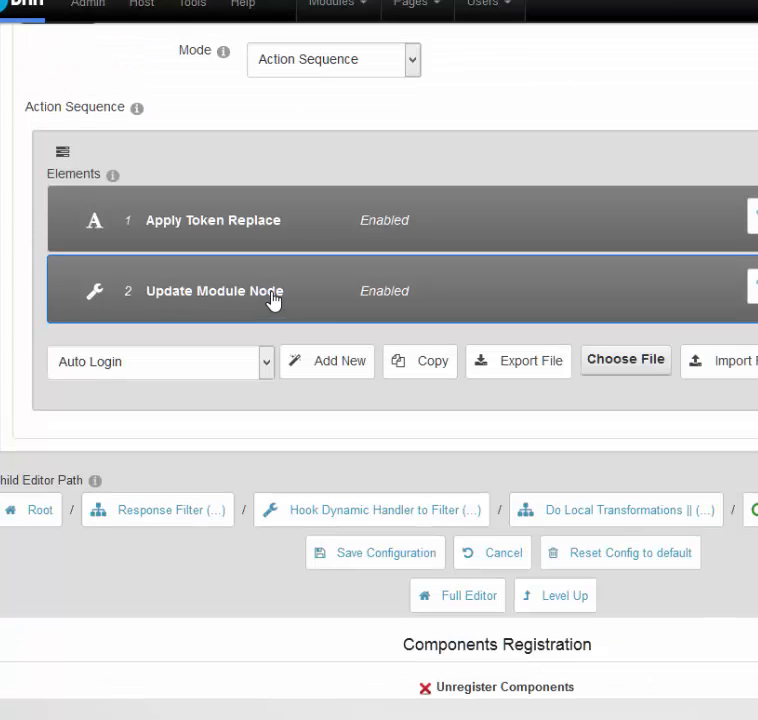
{"action": "left_click", "coordinate": [284, 229]}
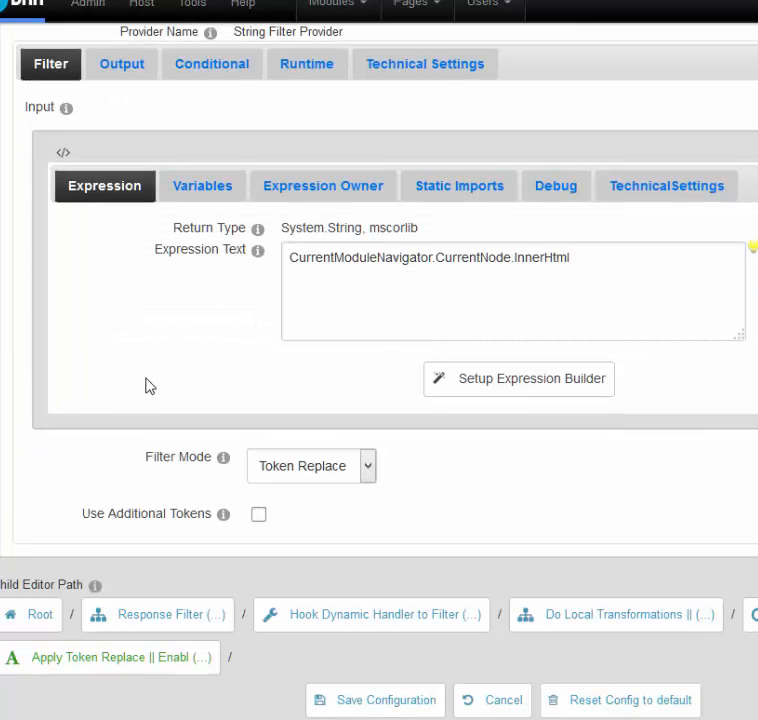
{"action": "left_click", "coordinate": [33, 618]}
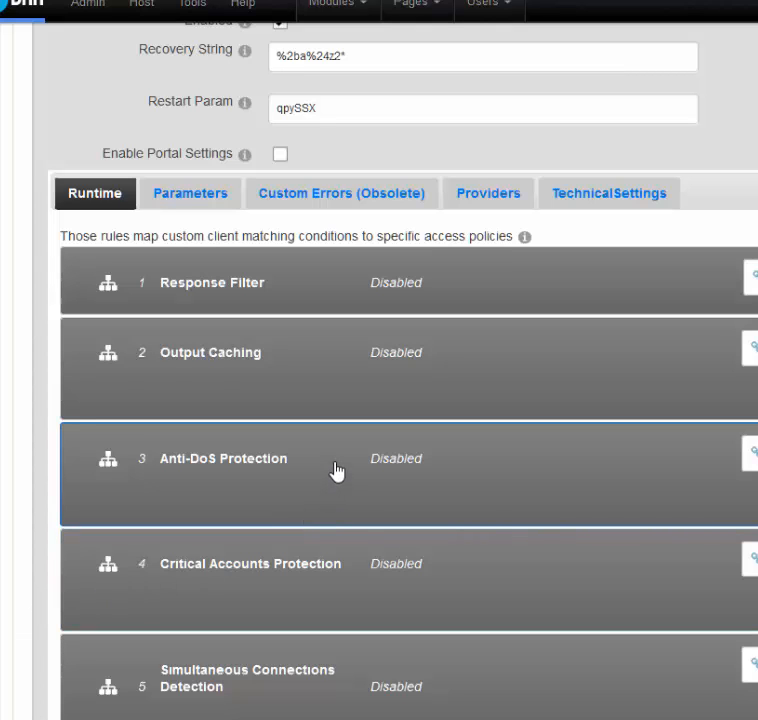
Open the Anti-DoS Protection rule and view the Main Request Caps condition that triggers it.
{"action": "left_click", "coordinate": [336, 471]}
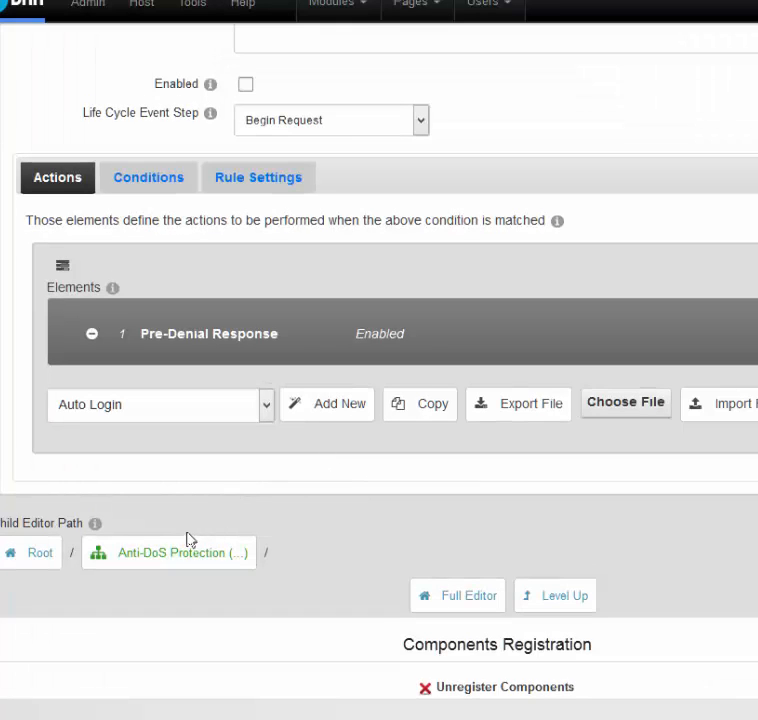
{"action": "scroll", "coordinate": [175, 500], "scroll_direction": "up", "scroll_amount": 1}
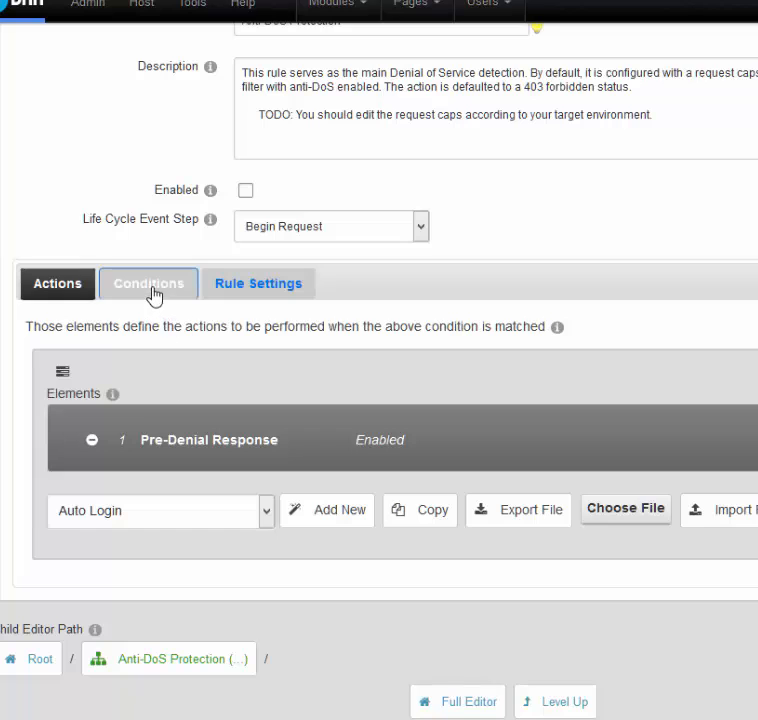
{"action": "left_click", "coordinate": [150, 286]}
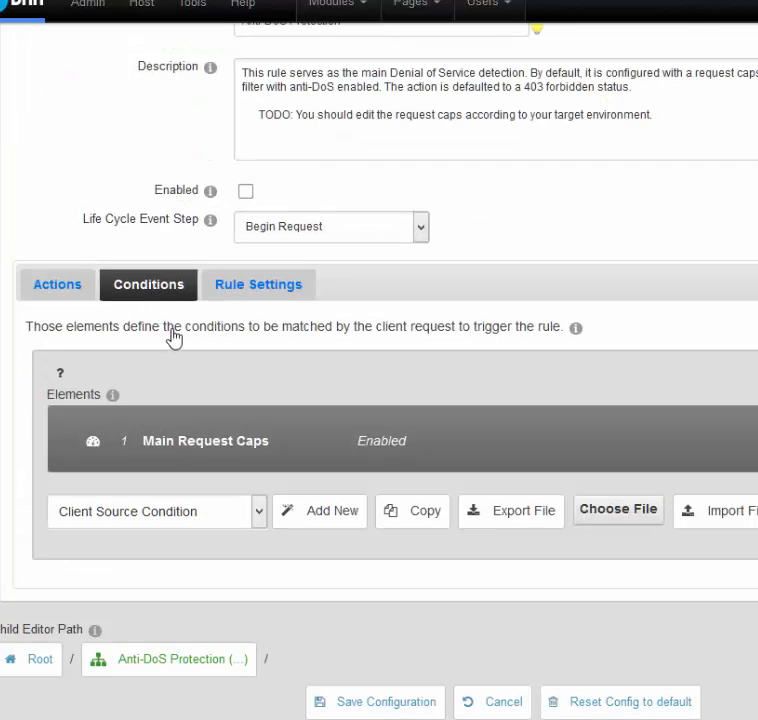
{"action": "left_click", "coordinate": [222, 450]}
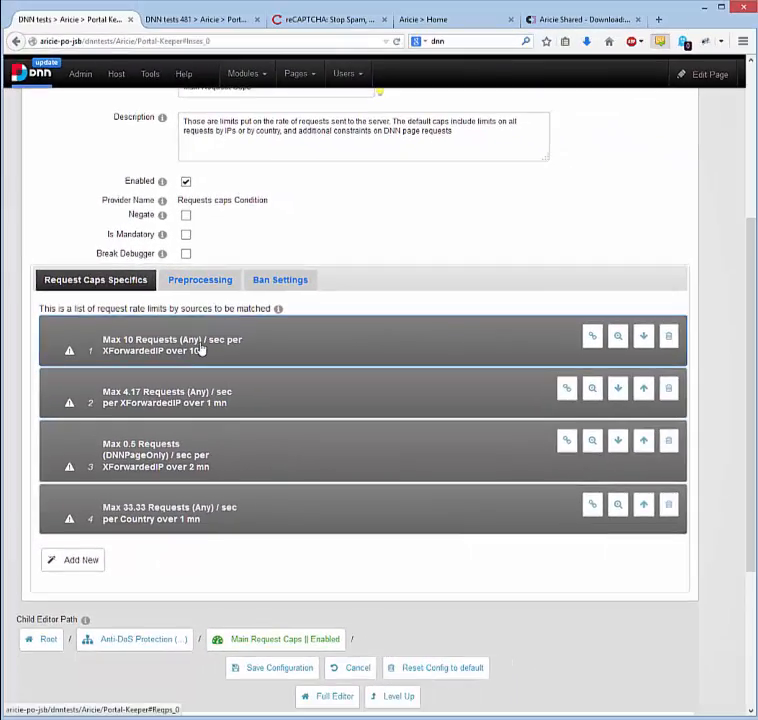
Inspect the request cap of max 10 requests per second per XForwardedIP, and show the ban settings of Main Request Caps.
{"action": "left_click", "coordinate": [258, 401]}
{"action": "left_click", "coordinate": [196, 350]}
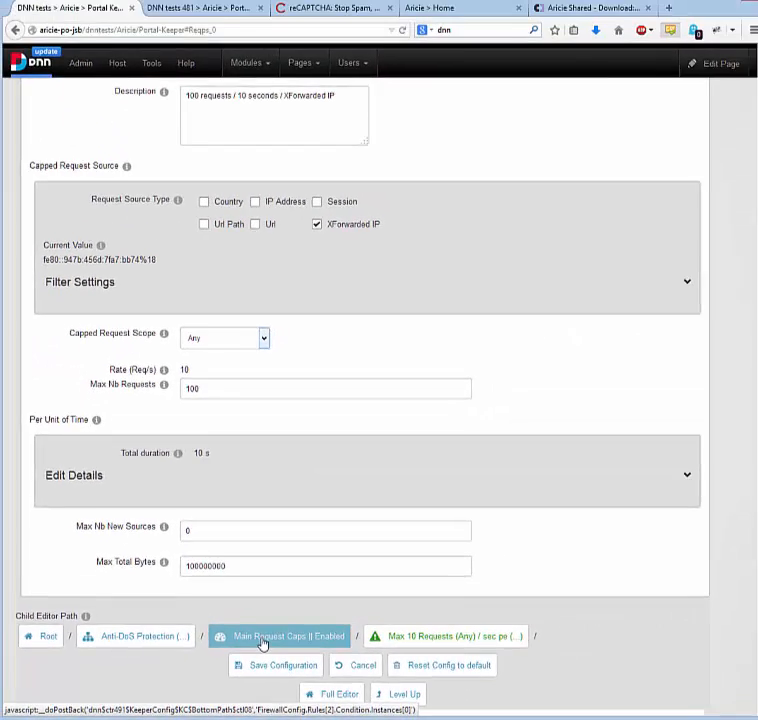
{"action": "left_click", "coordinate": [262, 637]}
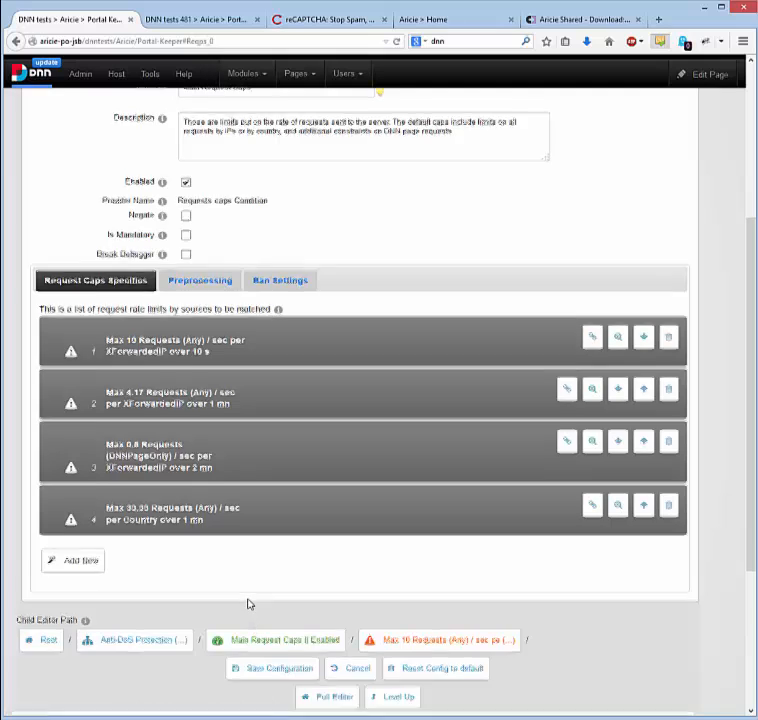
{"action": "scroll", "coordinate": [300, 480], "scroll_direction": "up", "scroll_amount": 3}
{"action": "left_click", "coordinate": [285, 424]}
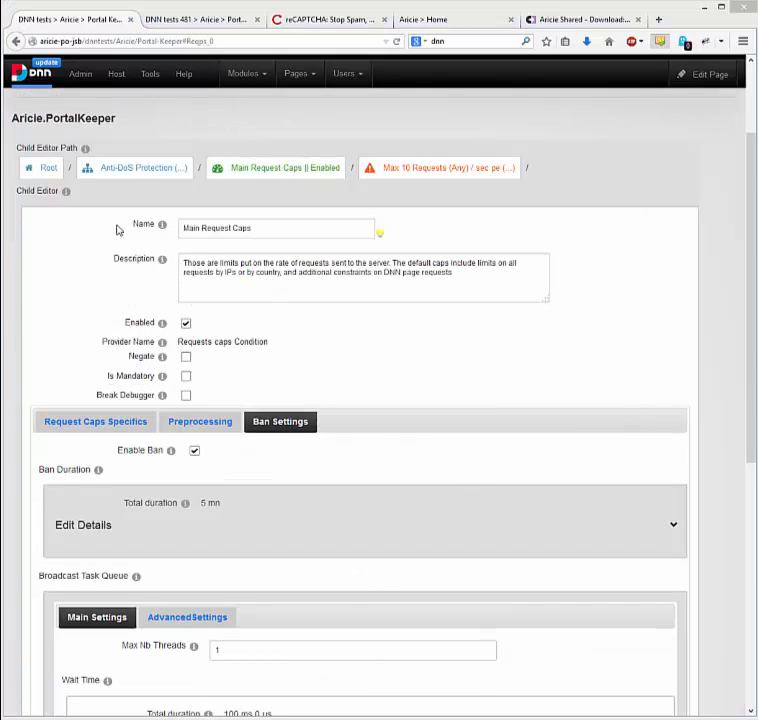
Inspect the Shut Down Connexion ban action in the firewall's technical settings, starting from and returning to the root configuration.
{"action": "left_click", "coordinate": [28, 170]}
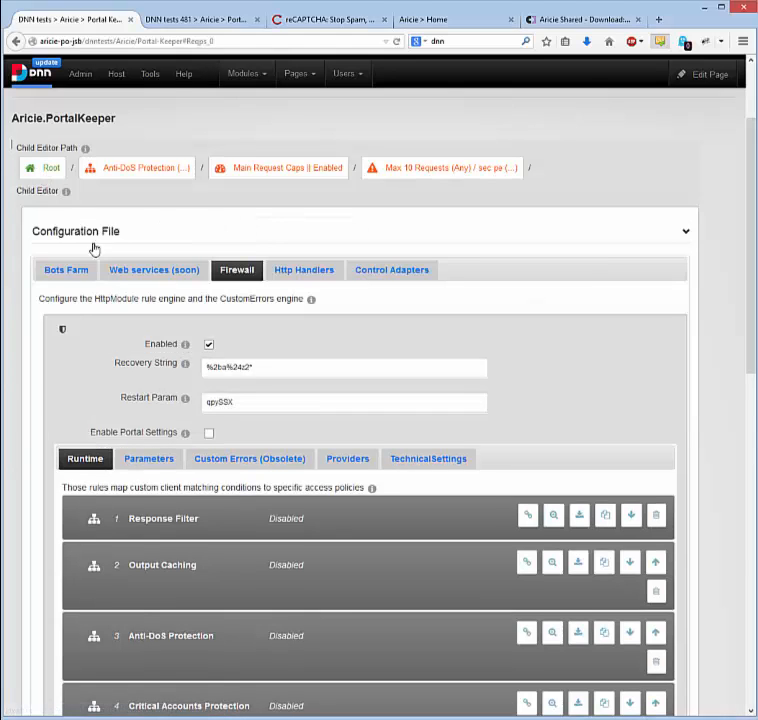
{"action": "left_click", "coordinate": [425, 461]}
{"action": "scroll", "coordinate": [313, 517], "scroll_direction": "down", "scroll_amount": 5}
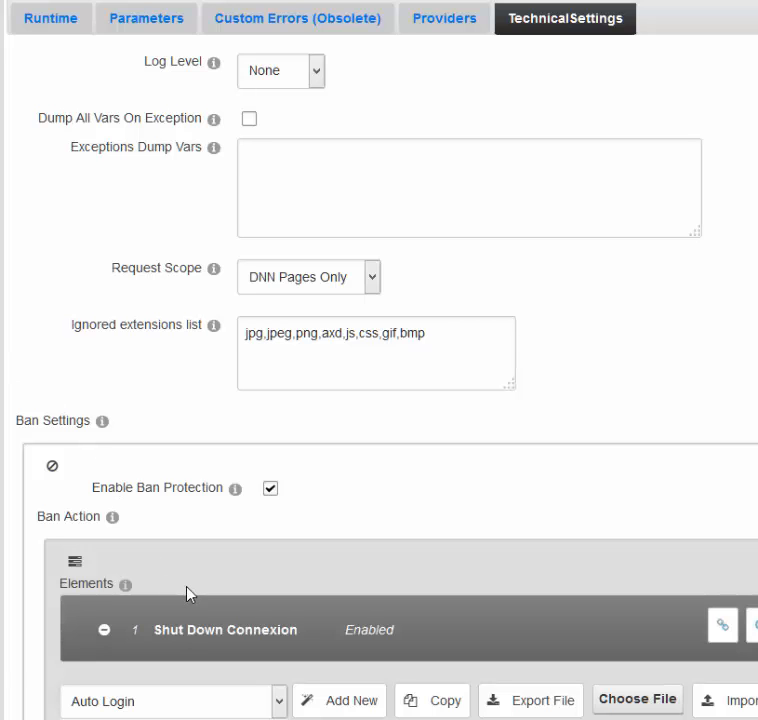
{"action": "left_click", "coordinate": [205, 627]}
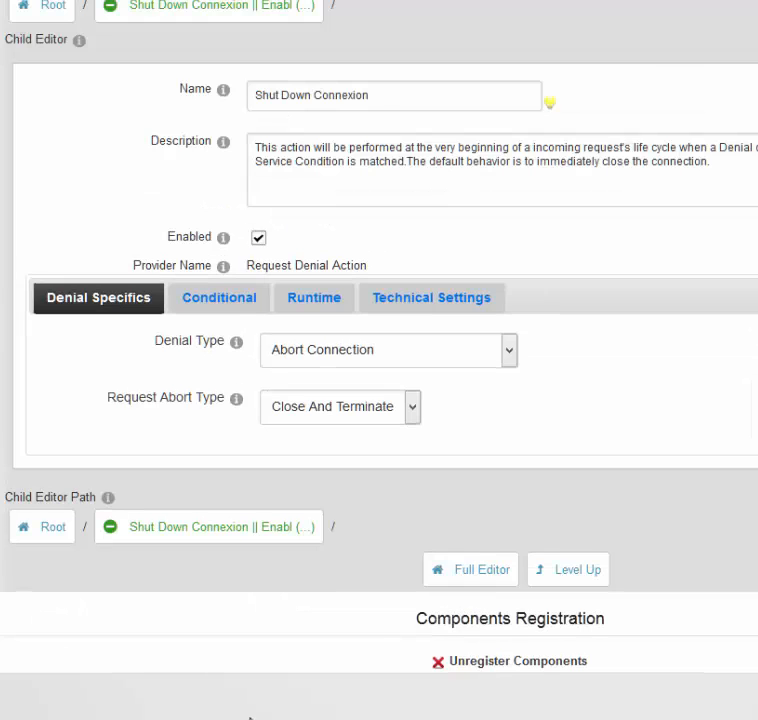
{"action": "left_click", "coordinate": [40, 527]}
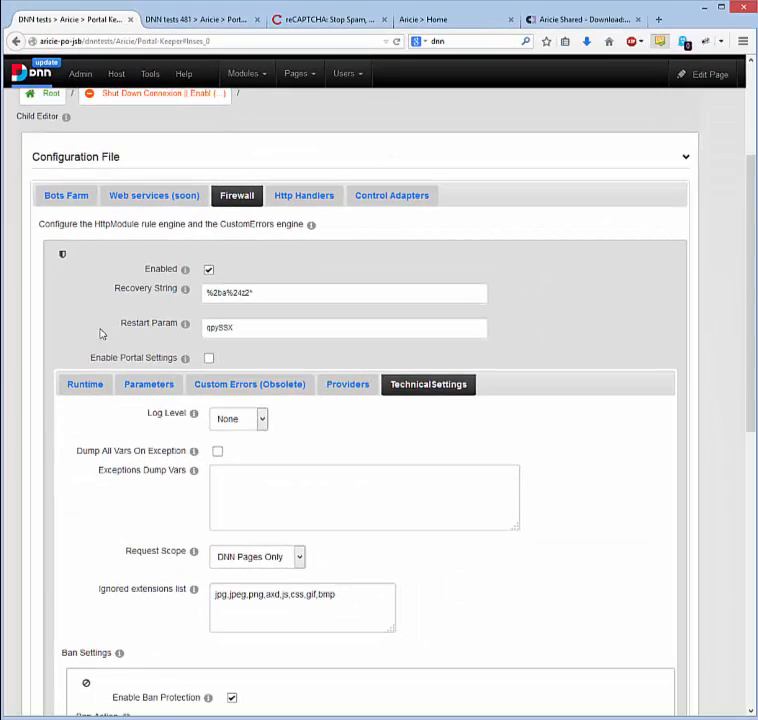
Open the Critical Accounts Protection rule from the firewall's runtime rules and view the conditions that trigger it.
{"action": "left_click", "coordinate": [96, 386]}
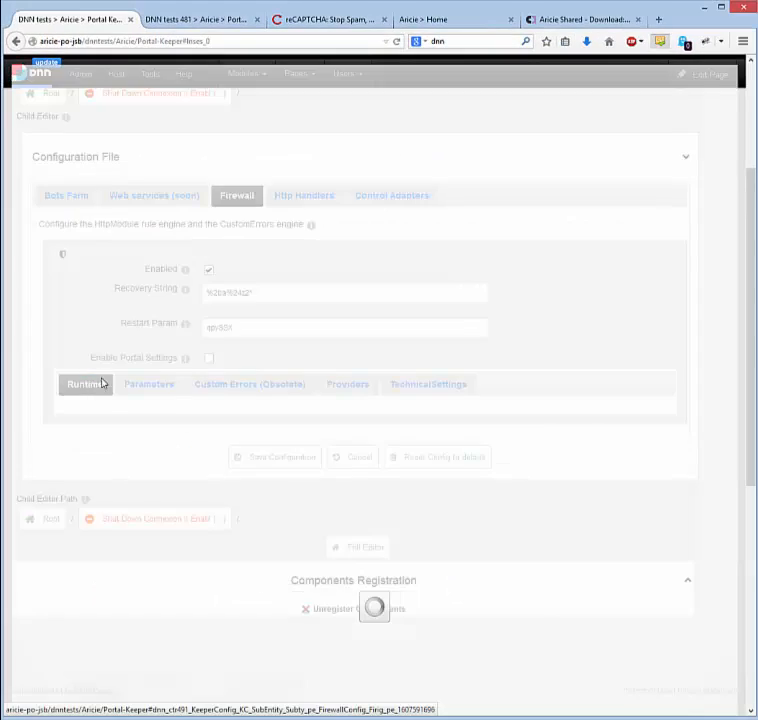
{"action": "scroll", "coordinate": [147, 340], "scroll_direction": "down", "scroll_amount": 2}
{"action": "scroll", "coordinate": [52, 513], "scroll_direction": "down", "scroll_amount": 2}
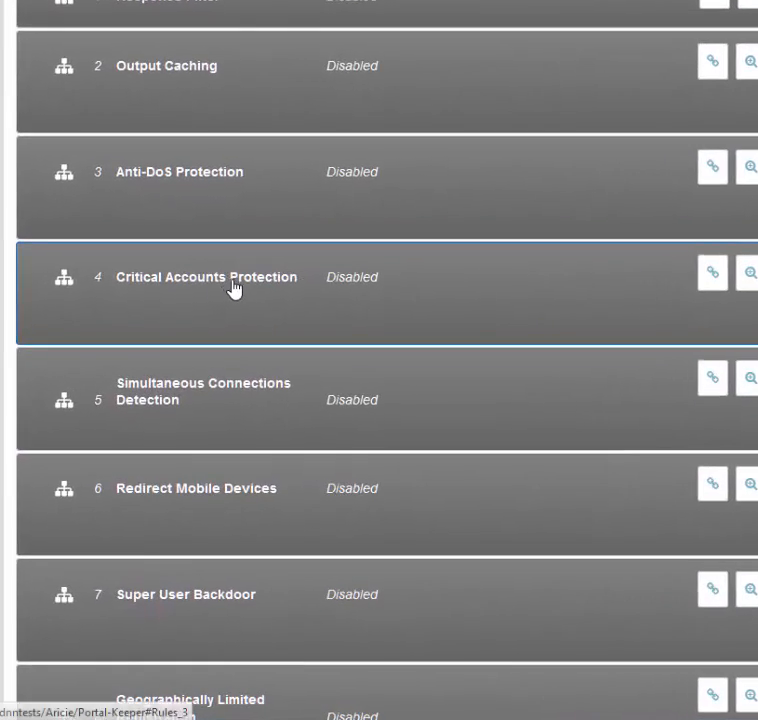
{"action": "left_click", "coordinate": [233, 288]}
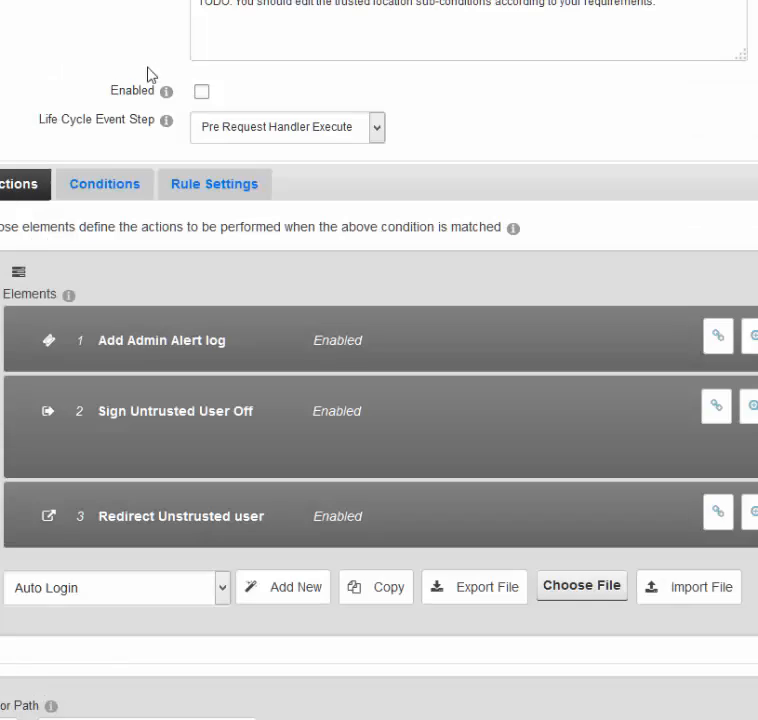
{"action": "left_click", "coordinate": [104, 190]}
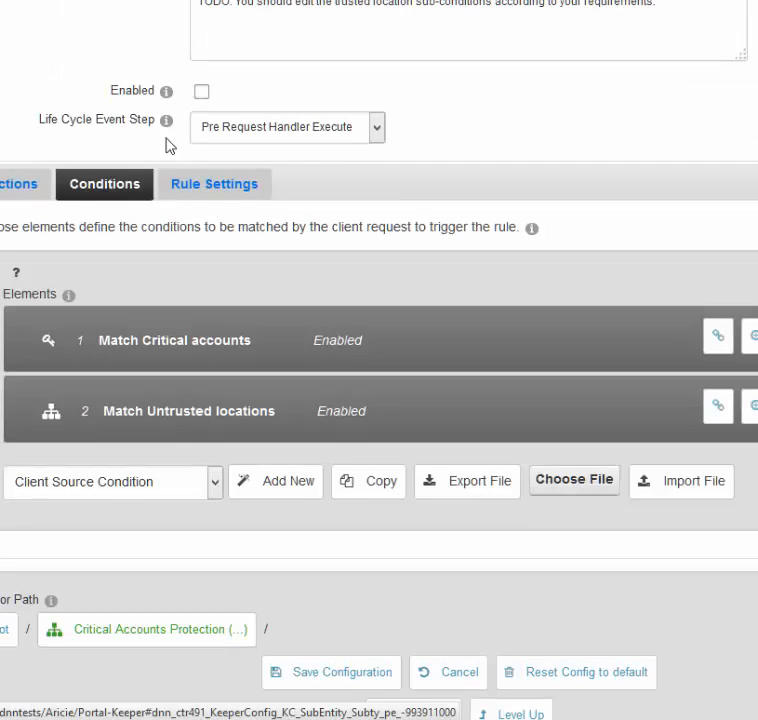
Look through the Match Untrusted locations sub-conditions and inspect the expression and preprocessing actions of IP Address matches Profile Property.
{"action": "scroll", "coordinate": [173, 132], "scroll_direction": "down", "scroll_amount": 2}
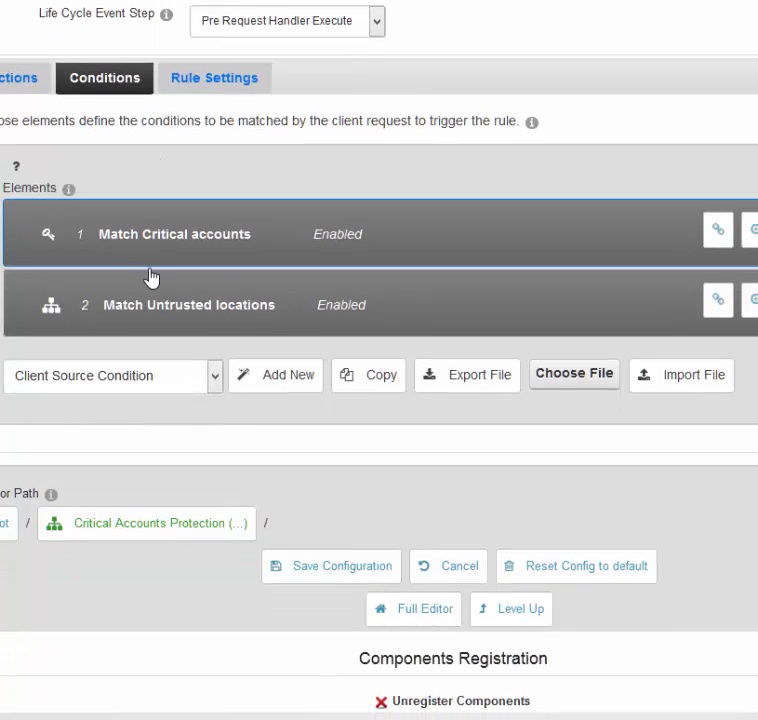
{"action": "left_click", "coordinate": [169, 308]}
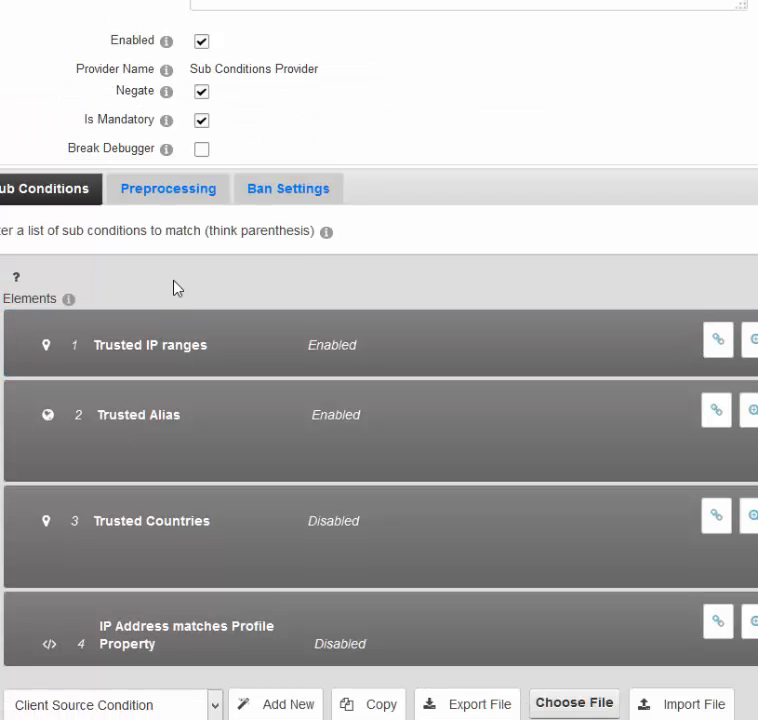
{"action": "scroll", "coordinate": [371, 159], "scroll_direction": "down", "scroll_amount": 2}
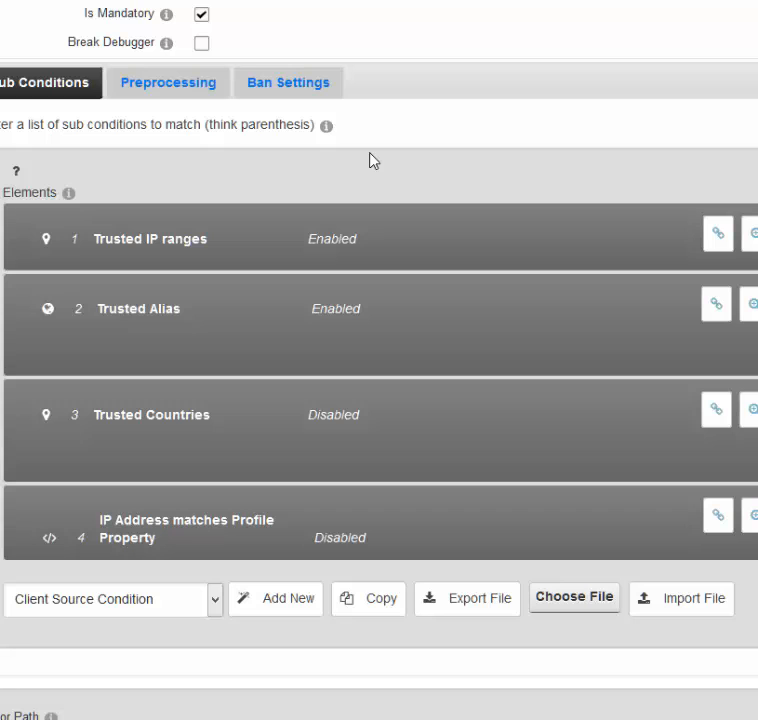
{"action": "scroll", "coordinate": [371, 155], "scroll_direction": "down", "scroll_amount": 2}
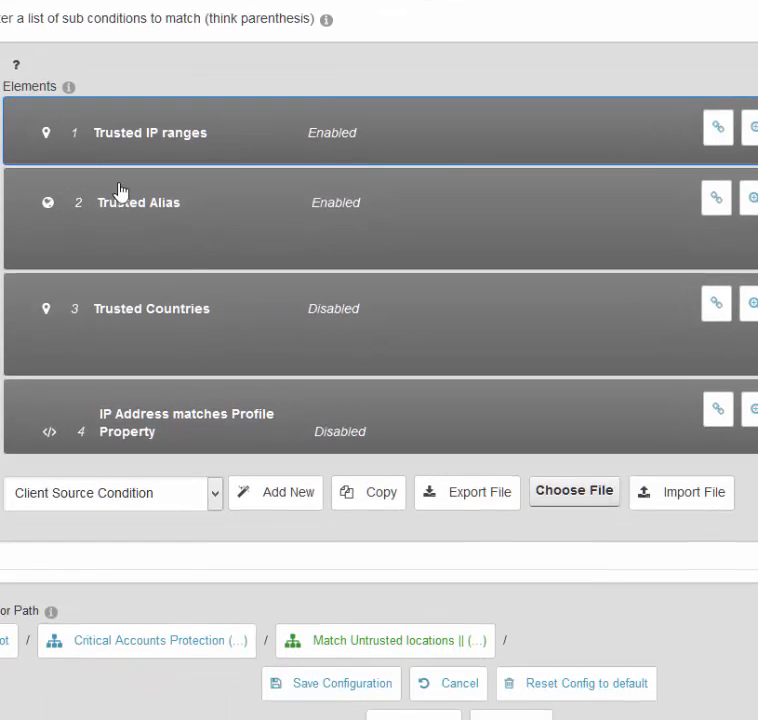
{"action": "left_click", "coordinate": [200, 423]}
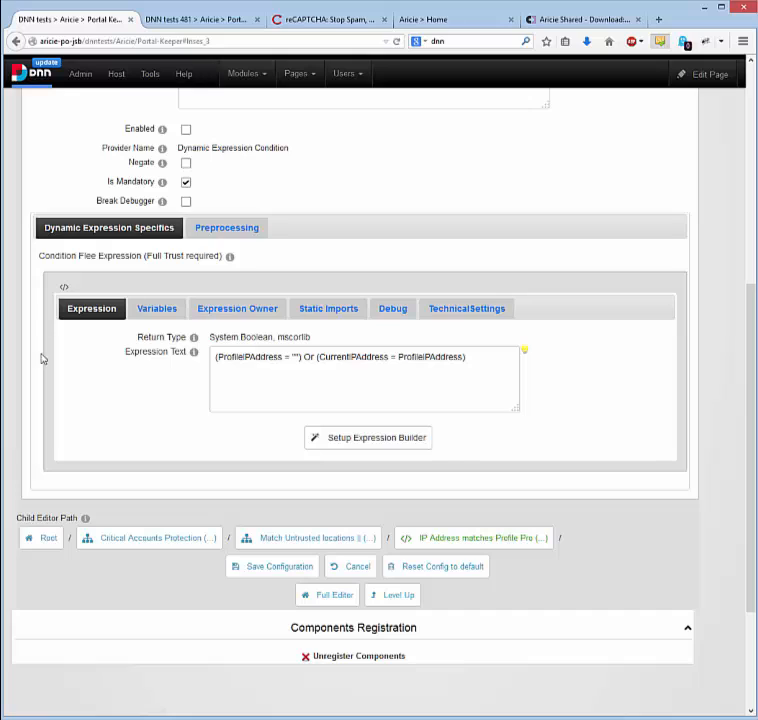
{"action": "left_click", "coordinate": [218, 231]}
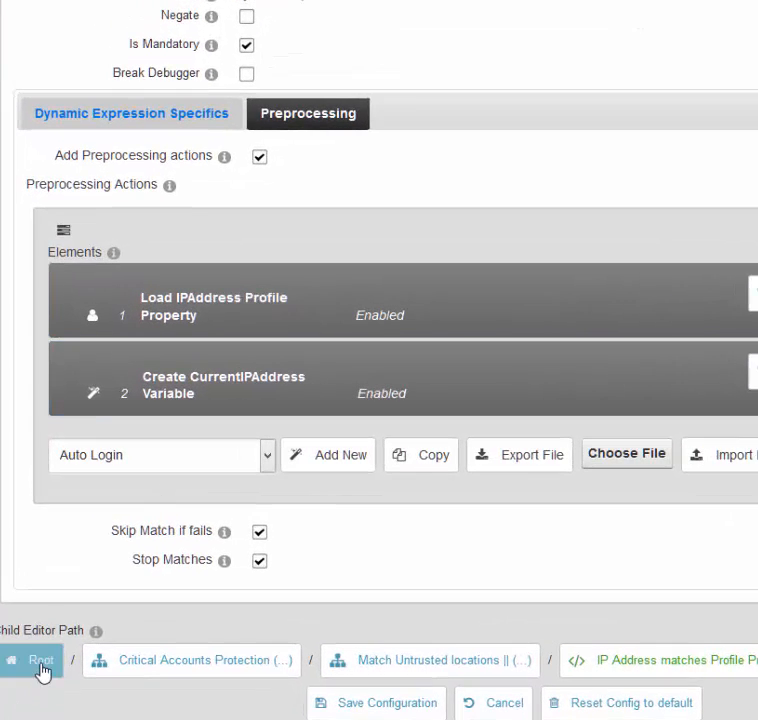
Return to the root rules list, view the actions of Simultaneous Connections Detection, and go back to the root.
{"action": "left_click", "coordinate": [46, 616]}
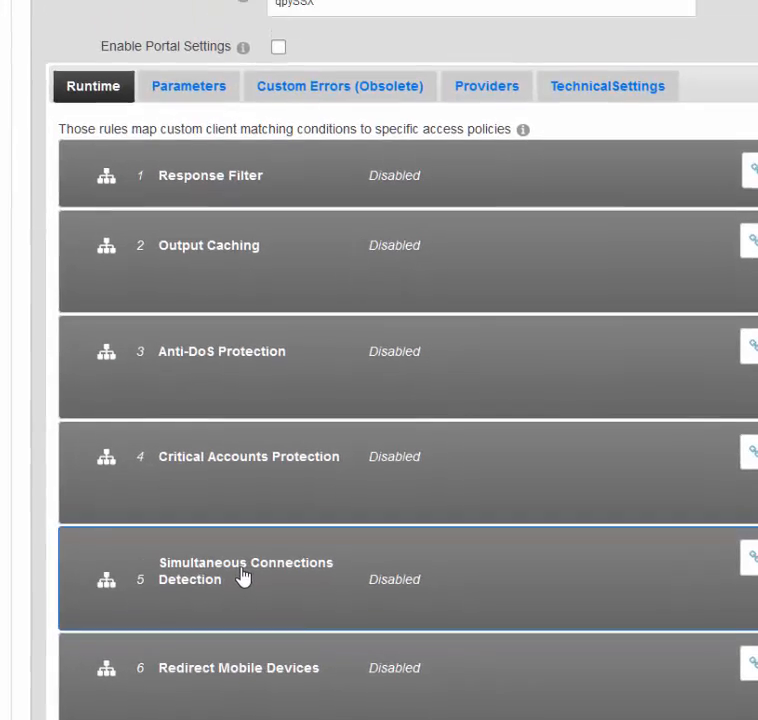
{"action": "left_click", "coordinate": [240, 578]}
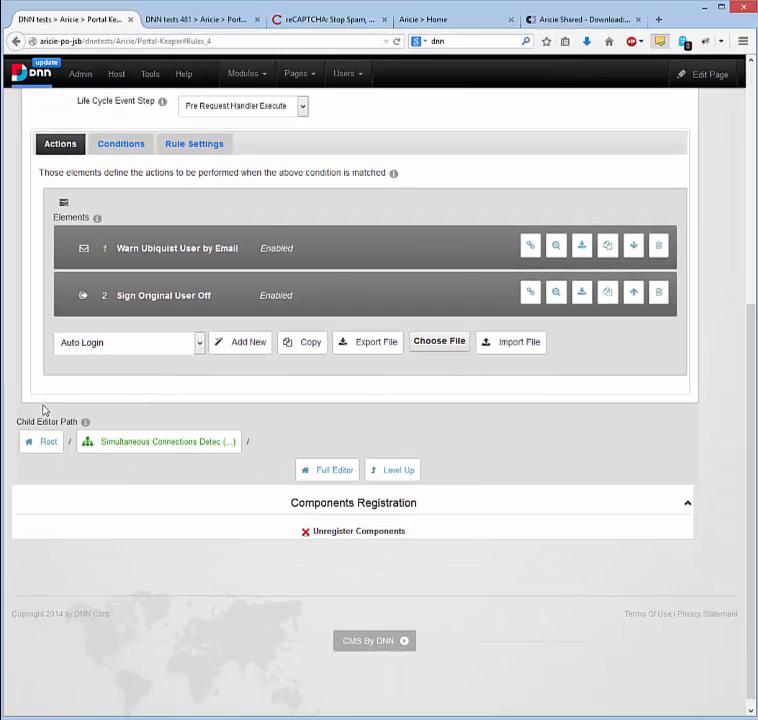
{"action": "left_click", "coordinate": [52, 439]}
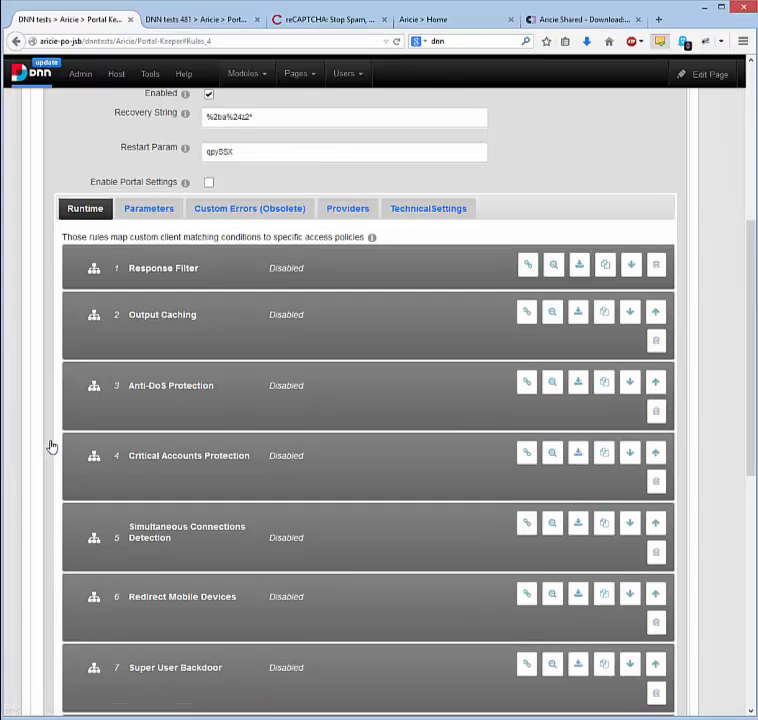
Open the Wms Service from Kml Files handler among the Http Handlers and look over its runtime actions.
{"action": "scroll", "coordinate": [43, 433], "scroll_direction": "up", "scroll_amount": 5}
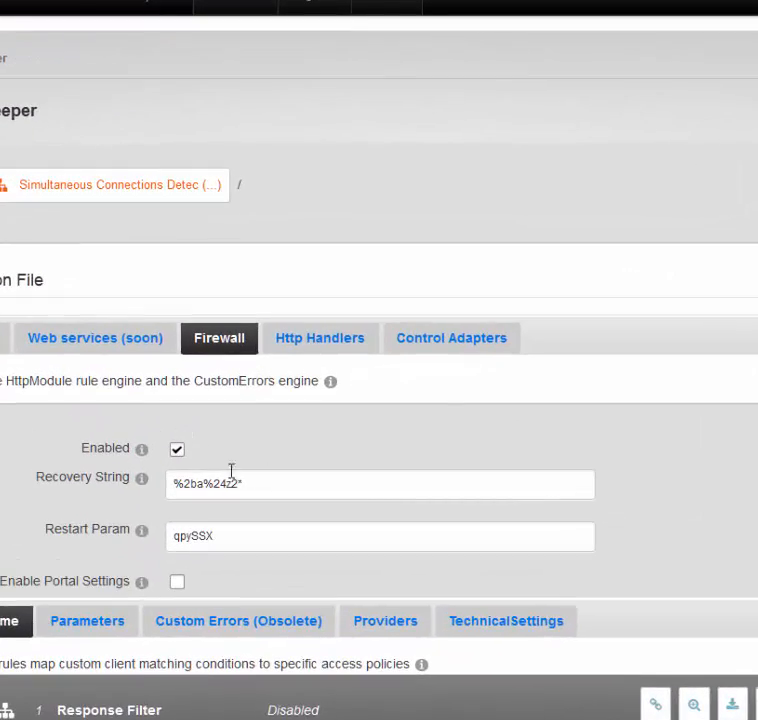
{"action": "left_click", "coordinate": [321, 346]}
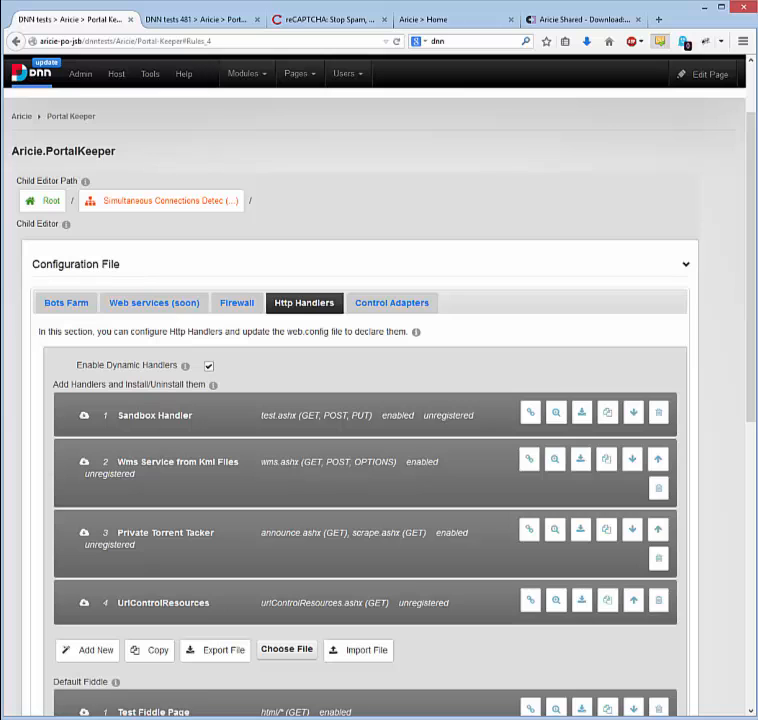
{"action": "left_click", "coordinate": [179, 464]}
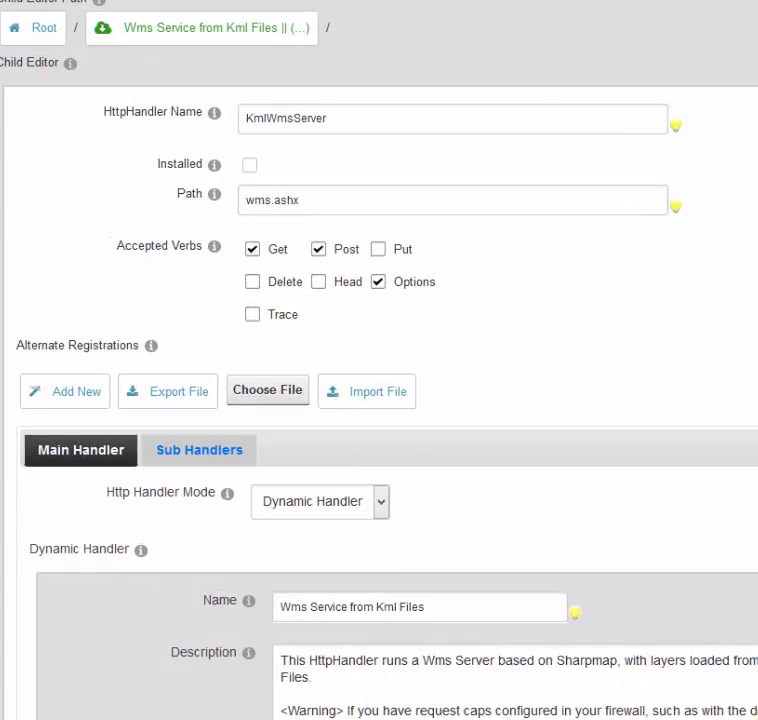
{"action": "scroll", "coordinate": [125, 278], "scroll_direction": "down", "scroll_amount": 8}
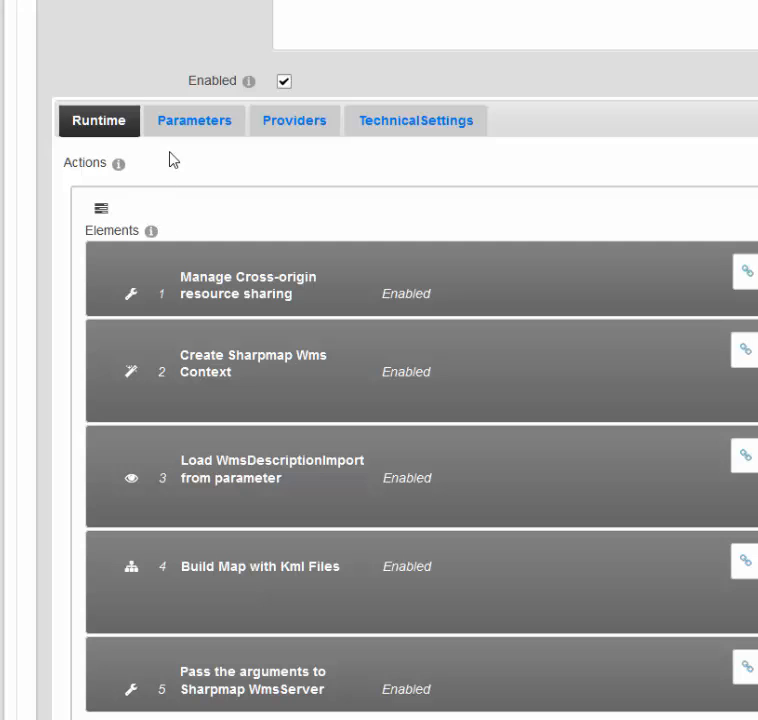
Set the existing file entry of the handler's KmlFileList parameter to accidents 2013.kml, and return to the handler.
{"action": "left_click", "coordinate": [194, 128]}
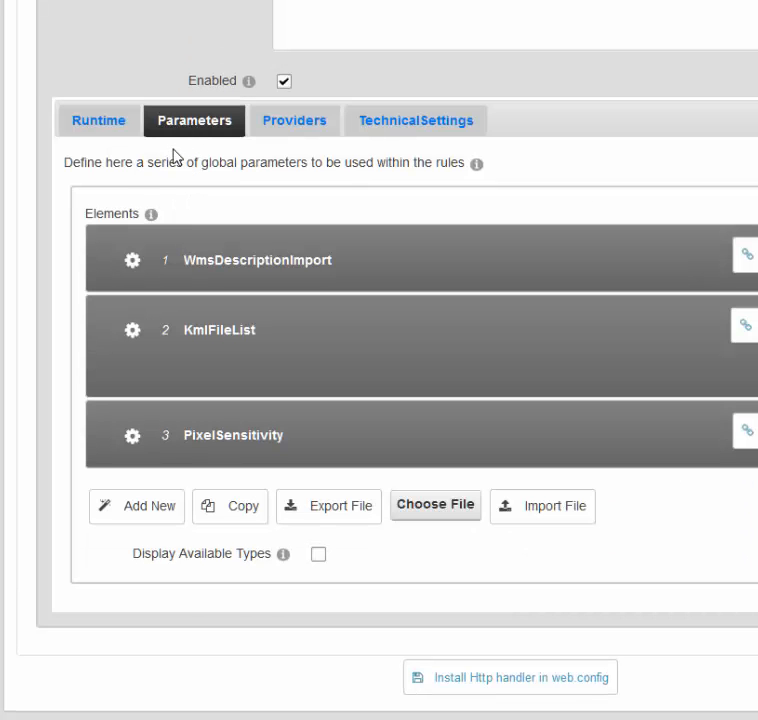
{"action": "left_click", "coordinate": [232, 342]}
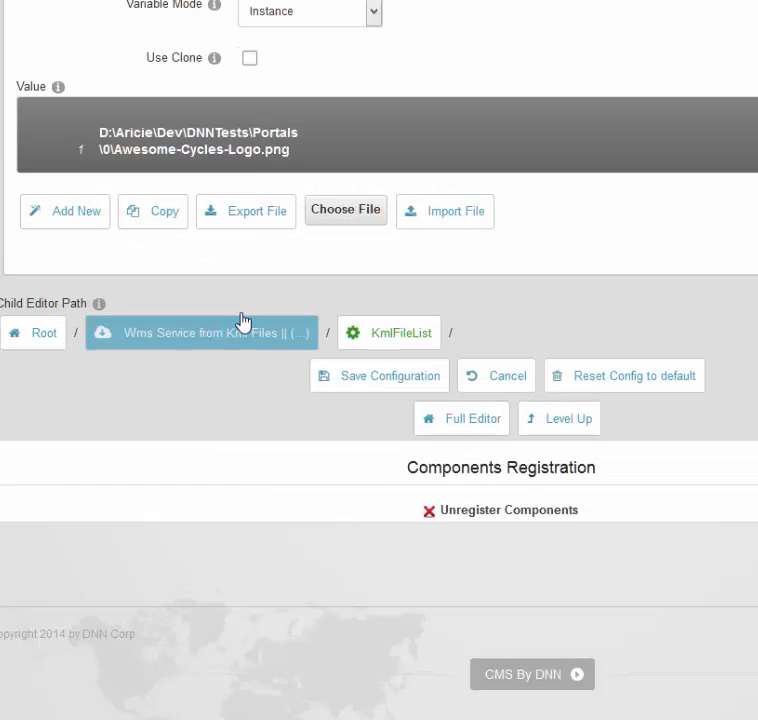
{"action": "left_click", "coordinate": [255, 132]}
{"action": "left_click", "coordinate": [437, 310]}
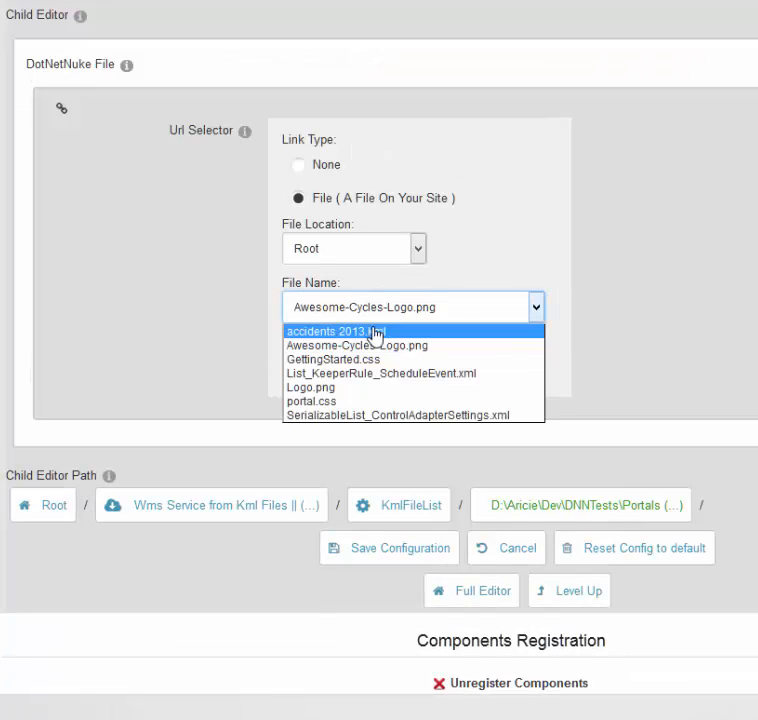
{"action": "left_click", "coordinate": [376, 332]}
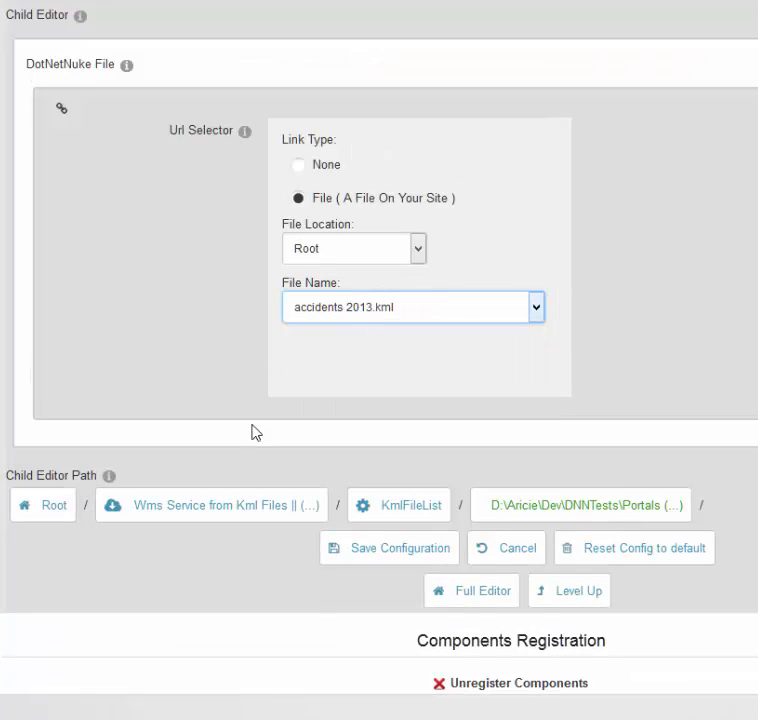
{"action": "left_click", "coordinate": [198, 510]}
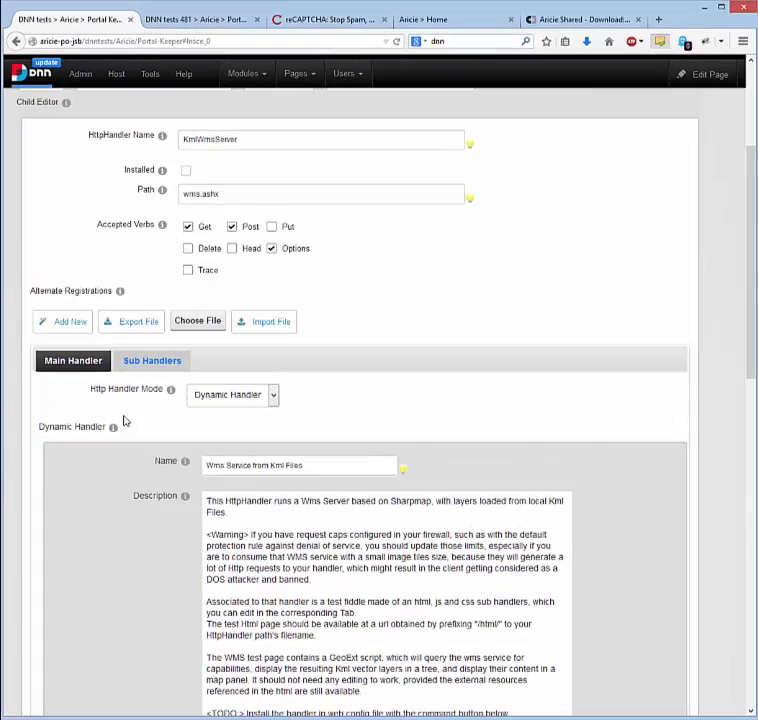
Review the handler's runtime actions and inspect the WmsServer object type used by Pass the arguments to Sharpmap WmsServer.
{"action": "scroll", "coordinate": [115, 434], "scroll_direction": "down", "scroll_amount": 5}
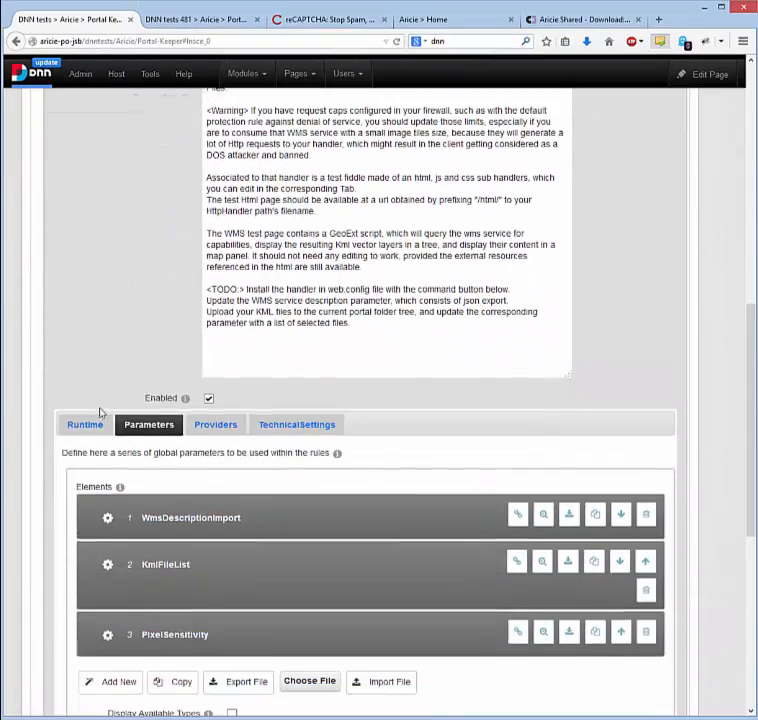
{"action": "left_click", "coordinate": [92, 425]}
{"action": "scroll", "coordinate": [140, 350], "scroll_direction": "down", "scroll_amount": 1}
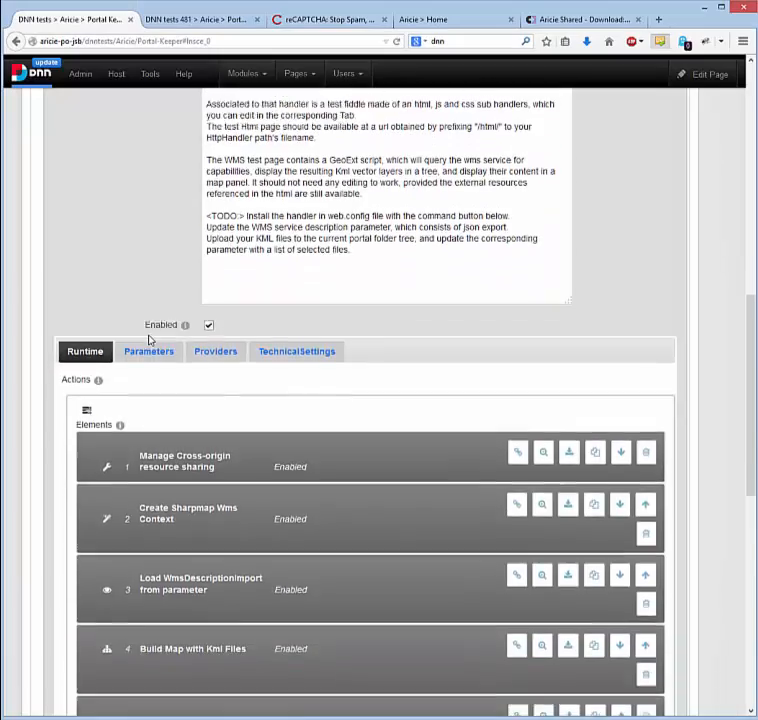
{"action": "scroll", "coordinate": [149, 340], "scroll_direction": "down", "scroll_amount": 1}
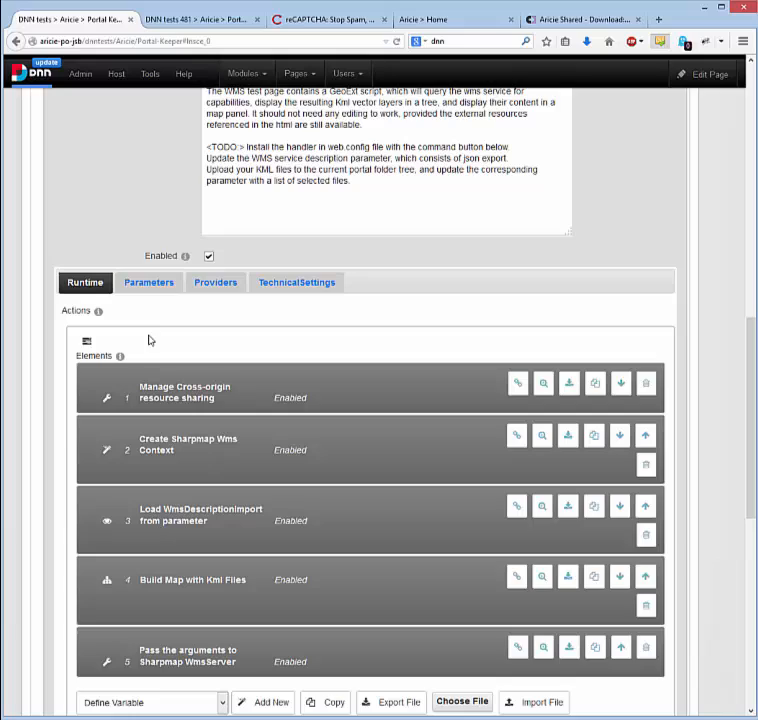
{"action": "left_click", "coordinate": [177, 652]}
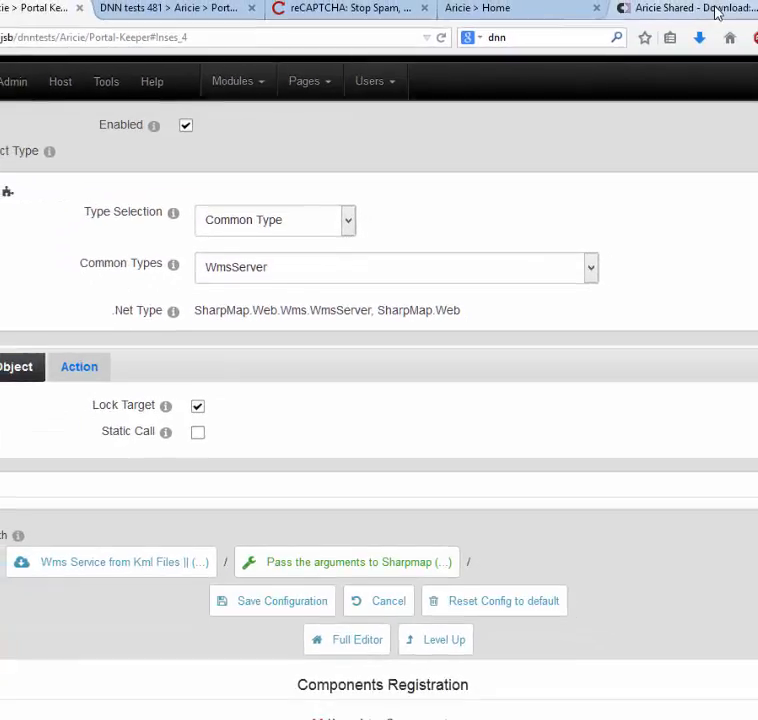
Switch to the Aricie Shared CodePlex browser page and look up the SharpMap project's home page from there.
{"action": "left_click", "coordinate": [750, 5]}
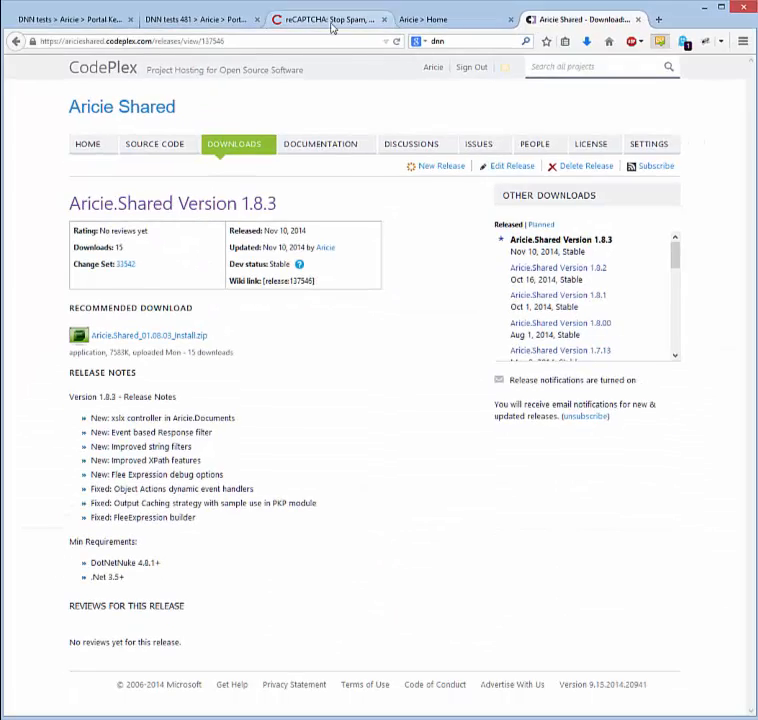
{"action": "left_click", "coordinate": [289, 37]}
{"action": "type", "text": "SharpMap.codeplex.com/"}
{"action": "key", "text": "Return"}
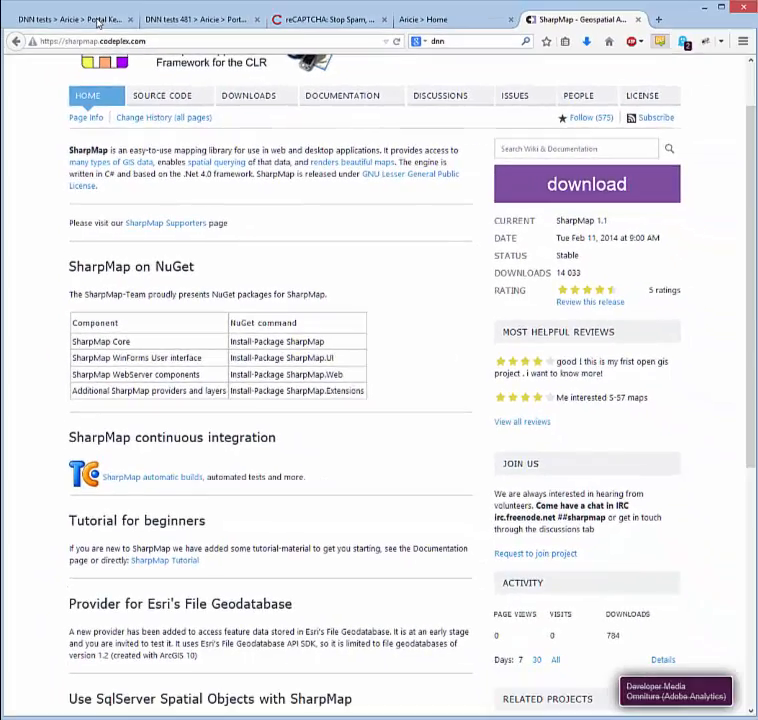
Go back to the PortalKeeper page and view the name and description of Pass the arguments to Sharpmap WmsServer.
{"action": "left_click", "coordinate": [101, 20]}
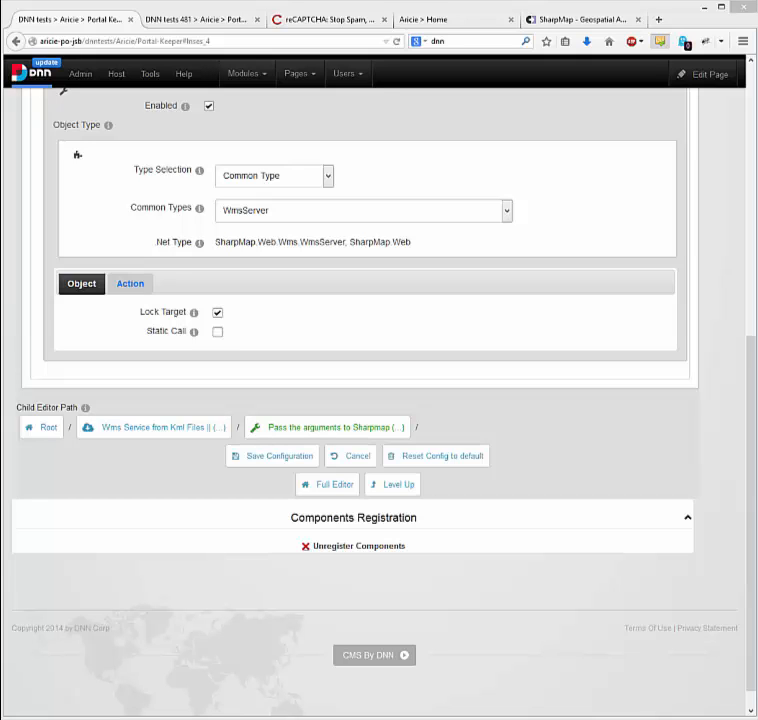
{"action": "scroll", "coordinate": [120, 244], "scroll_direction": "up", "scroll_amount": 5}
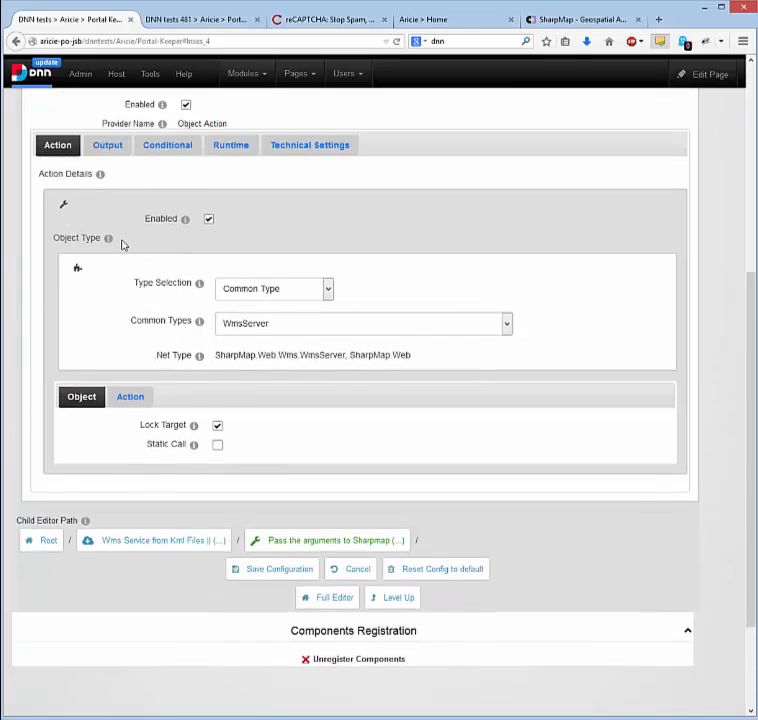
{"action": "scroll", "coordinate": [122, 247], "scroll_direction": "up", "scroll_amount": 1}
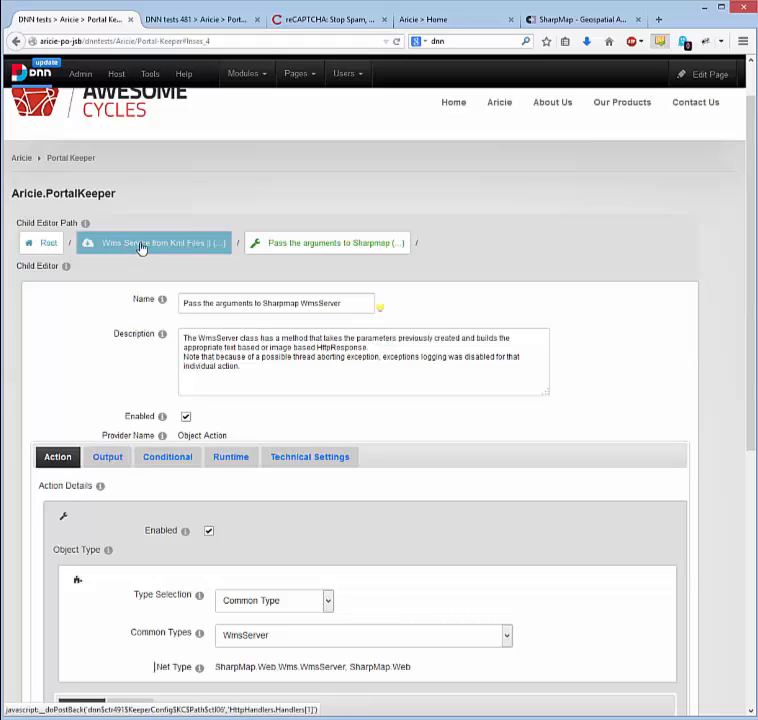
Return to the Wms Service from Kml Files handler and display its sub handlers.
{"action": "left_click", "coordinate": [141, 248]}
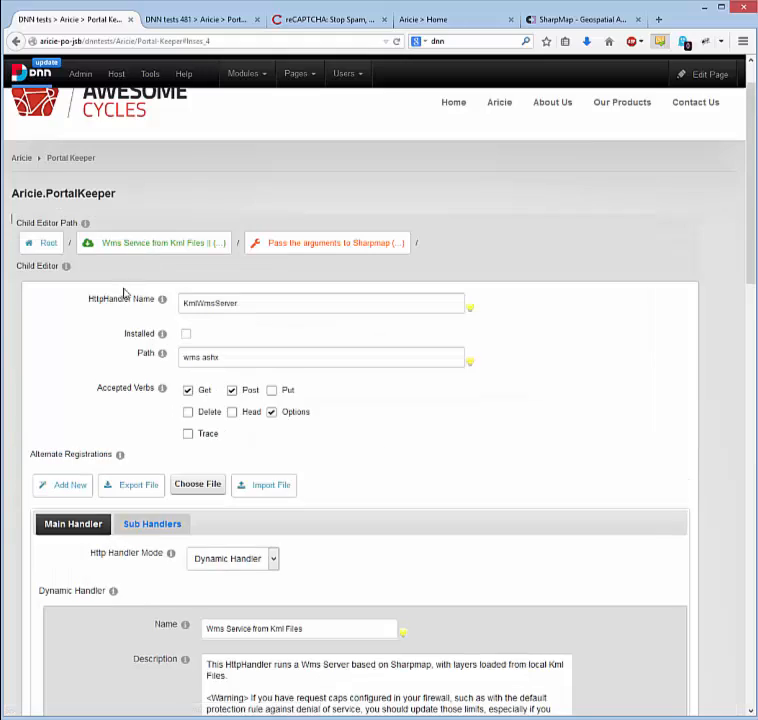
{"action": "scroll", "coordinate": [126, 300], "scroll_direction": "down", "scroll_amount": 1}
{"action": "scroll", "coordinate": [183, 307], "scroll_direction": "down", "scroll_amount": 2}
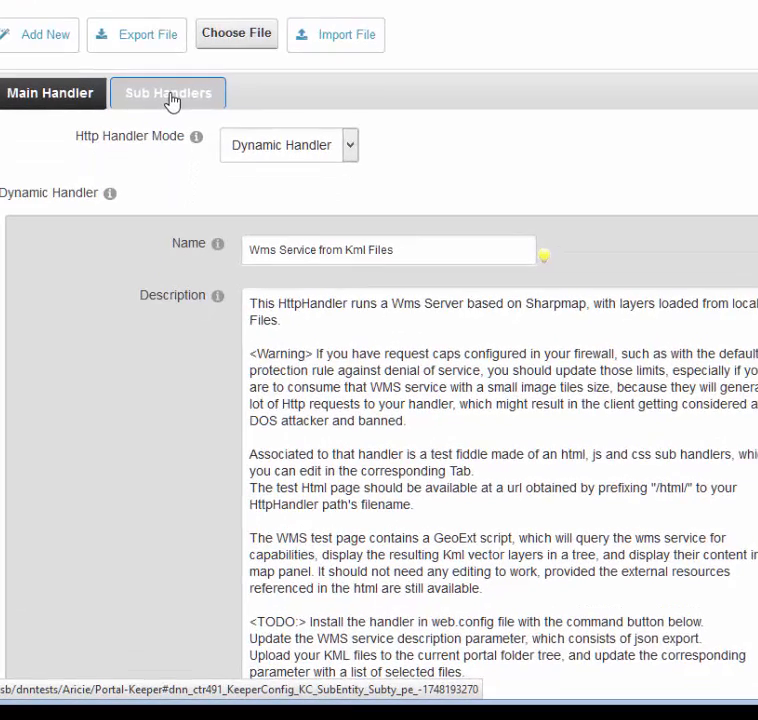
{"action": "left_click", "coordinate": [154, 313]}
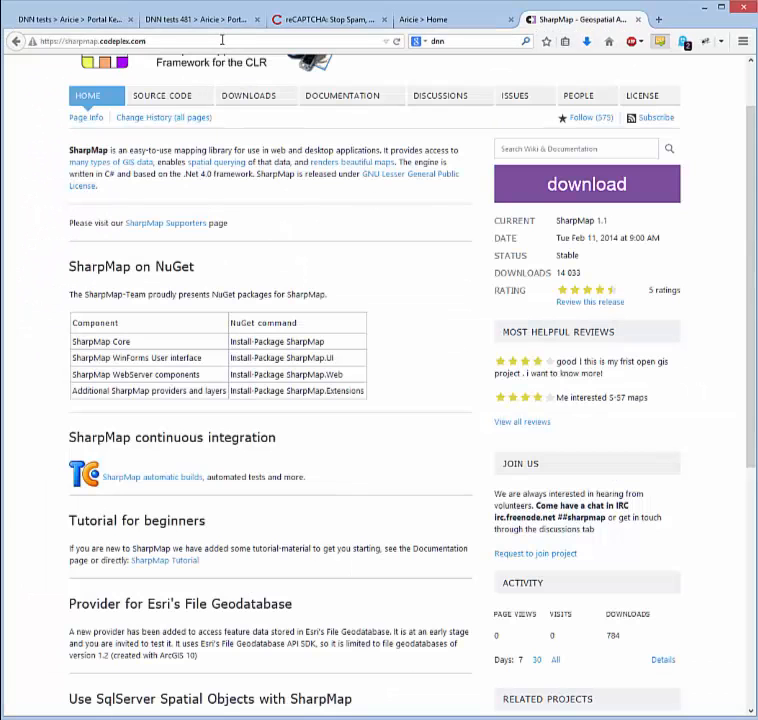
Load the test fiddle page at observatoire.ac-corse.fr/geosport/html/wms.ashx and enlarge its accidents map to inspect the KML layers.
{"action": "left_click", "coordinate": [222, 40]}
{"action": "type", "text": "observatoire.ac-corse.fr"}
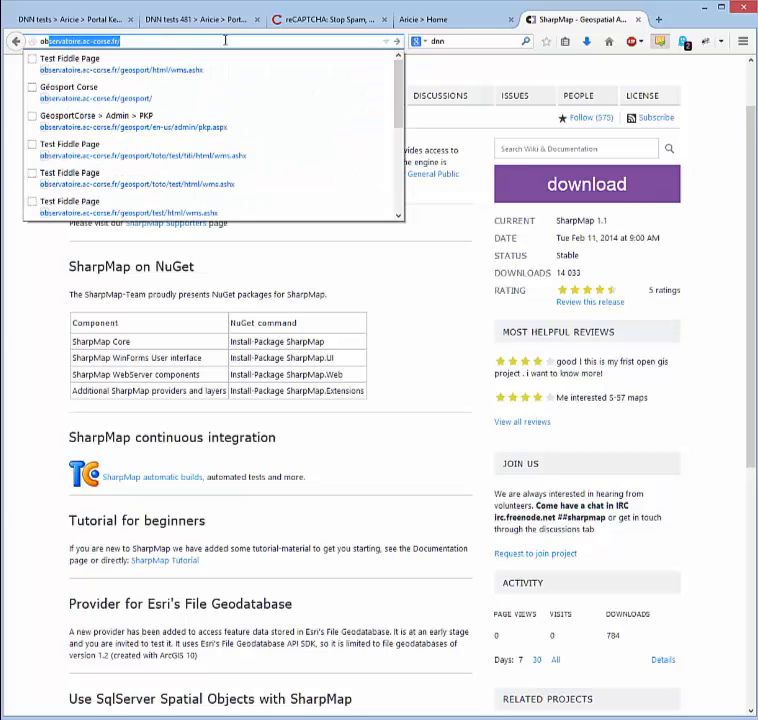
{"action": "key", "text": "Down"}
{"action": "key", "text": "Return"}
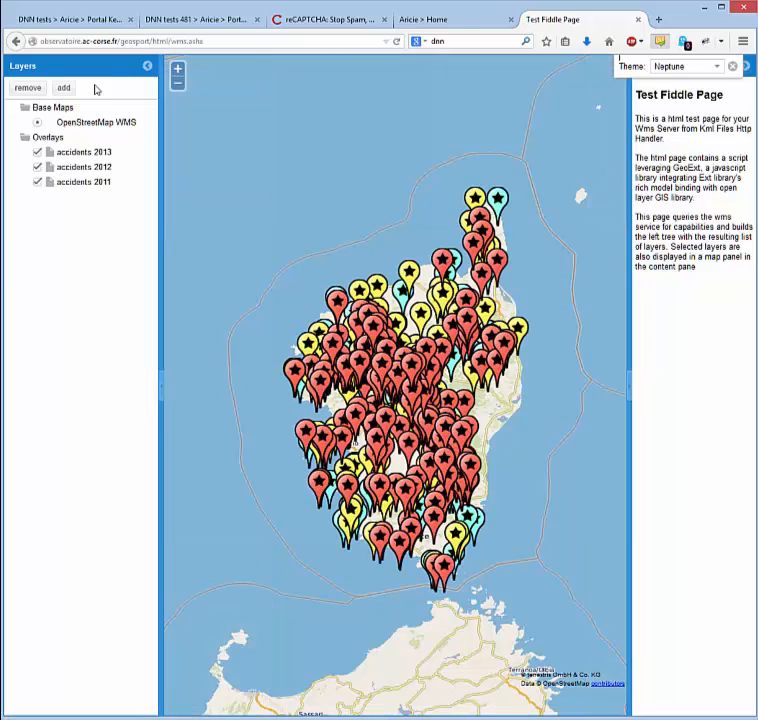
{"action": "left_click", "coordinate": [177, 68]}
{"action": "left_click", "coordinate": [177, 68]}
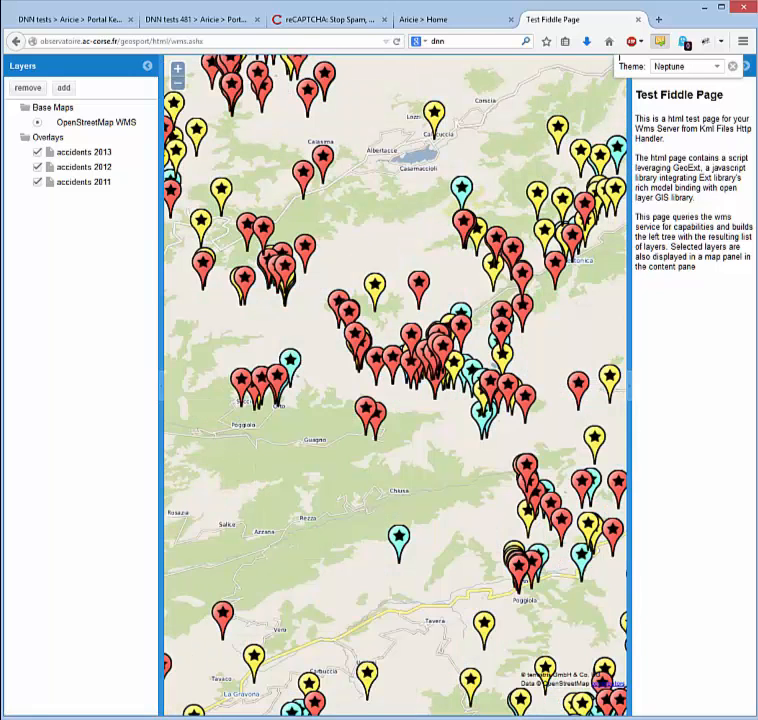
Close the test fiddle page and return from the WMS sub handlers on the PortalKeeper page to the configuration root.
{"action": "middle_click", "coordinate": [581, 22]}
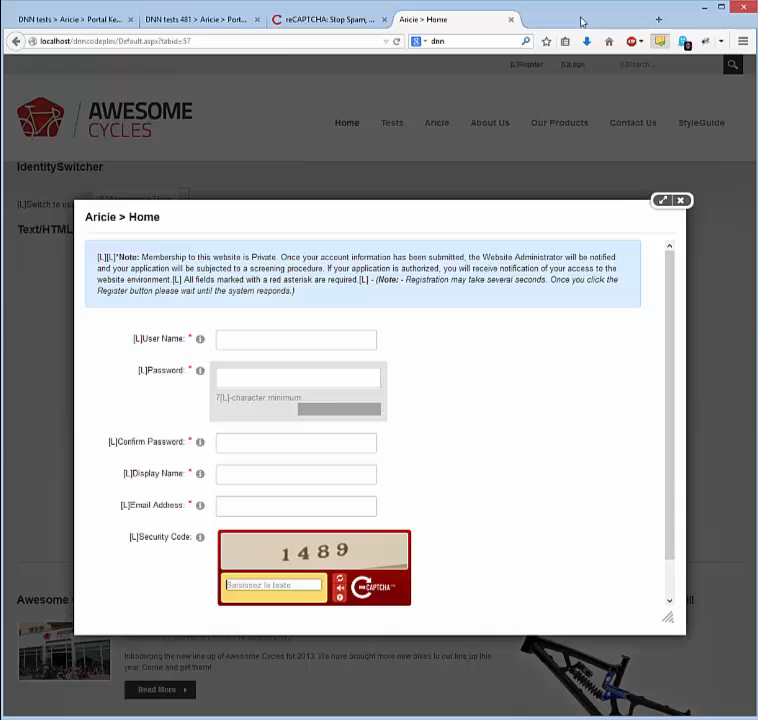
{"action": "left_click", "coordinate": [96, 22]}
{"action": "scroll", "coordinate": [116, 266], "scroll_direction": "down", "scroll_amount": 3}
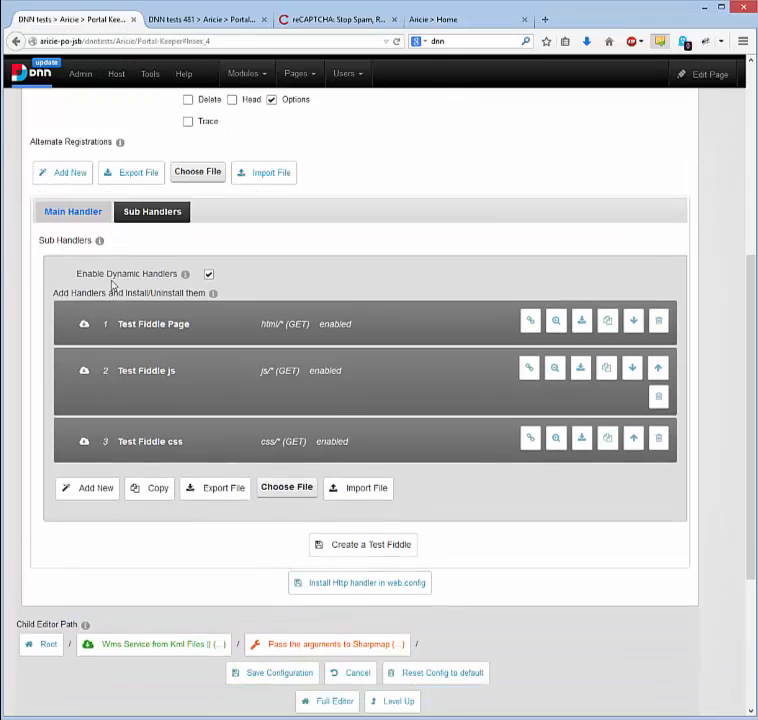
{"action": "left_click", "coordinate": [44, 463]}
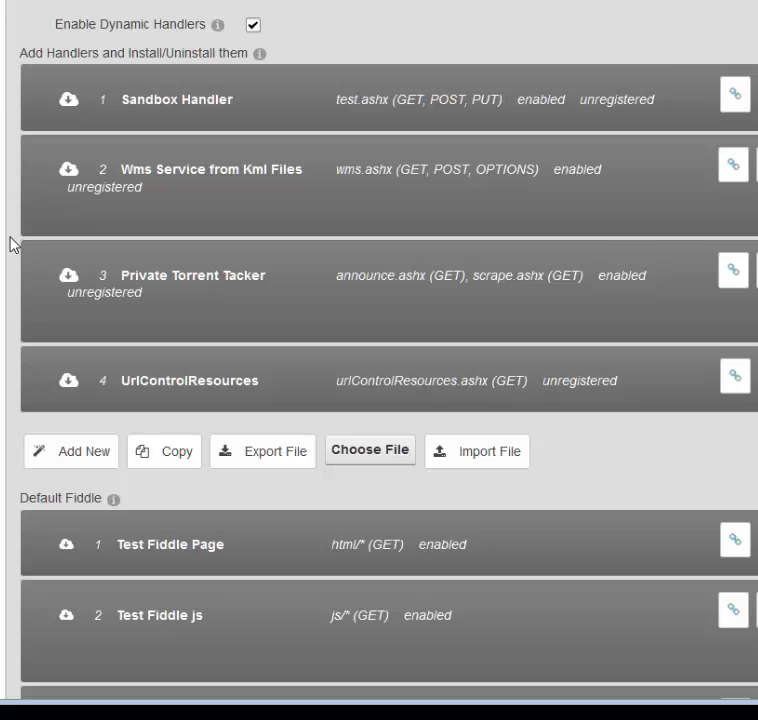
Open the Private Torrent Tacker handler and examine the object type and output settings of its Create ManualListener action.
{"action": "left_click", "coordinate": [208, 288]}
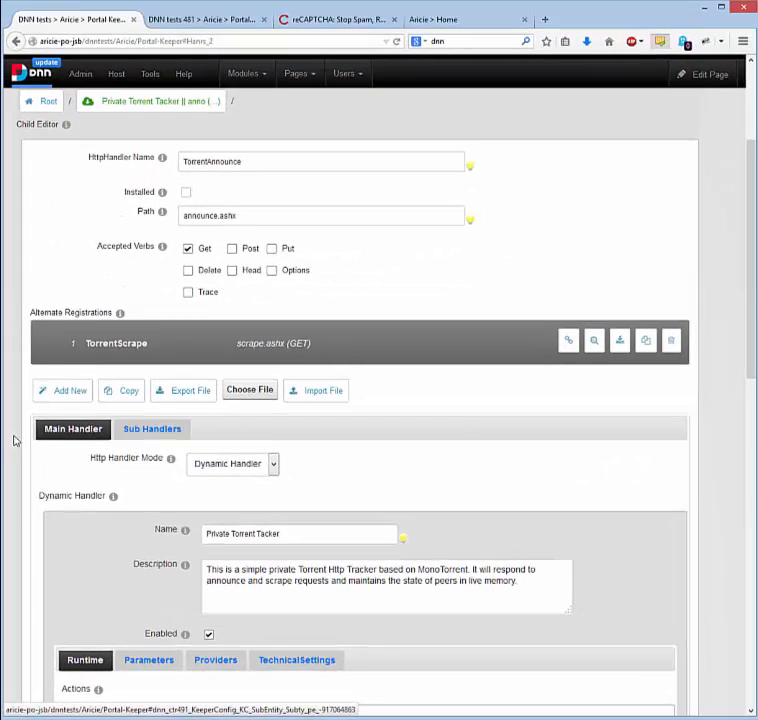
{"action": "scroll", "coordinate": [15, 440], "scroll_direction": "down", "scroll_amount": 4}
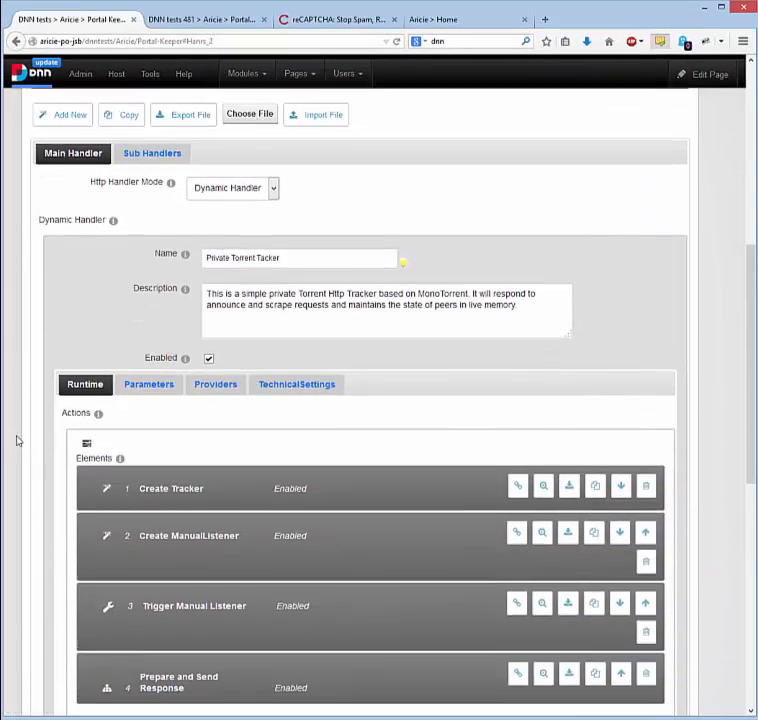
{"action": "scroll", "coordinate": [16, 440], "scroll_direction": "down", "scroll_amount": 1}
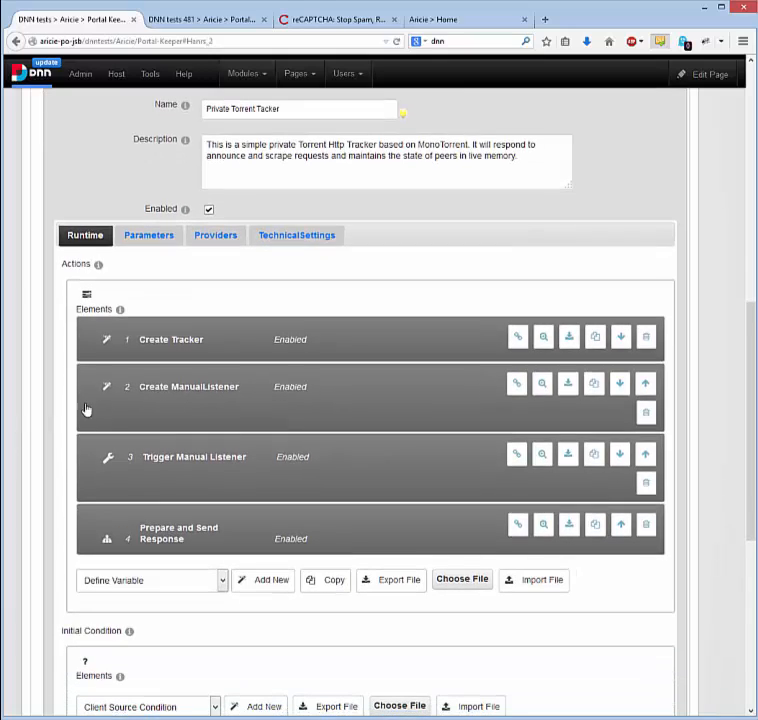
{"action": "left_click", "coordinate": [200, 394]}
{"action": "scroll", "coordinate": [54, 399], "scroll_direction": "up", "scroll_amount": 3}
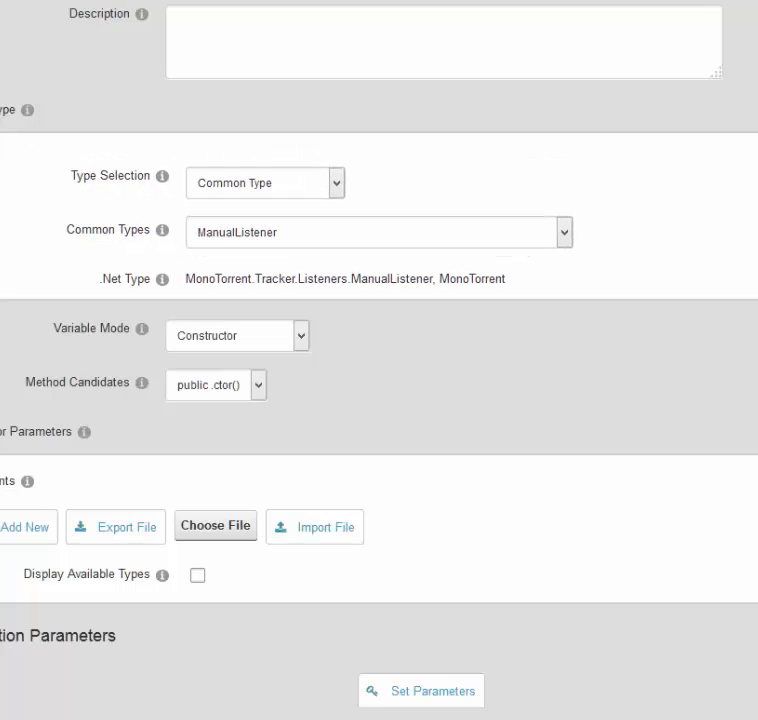
{"action": "scroll", "coordinate": [90, 369], "scroll_direction": "down", "scroll_amount": 5}
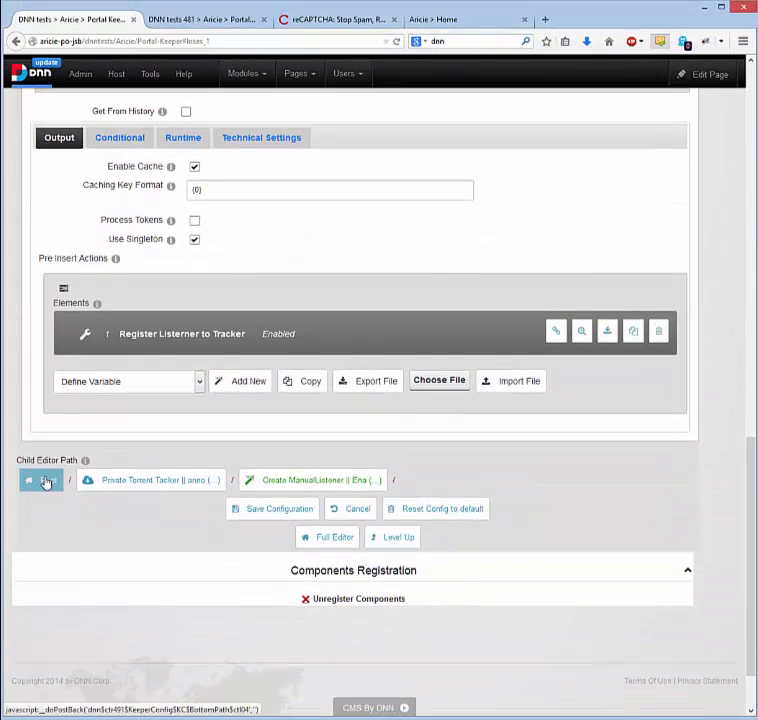
Return to the configuration root and view the Bots Farm and Web services sections.
{"action": "left_click", "coordinate": [45, 480]}
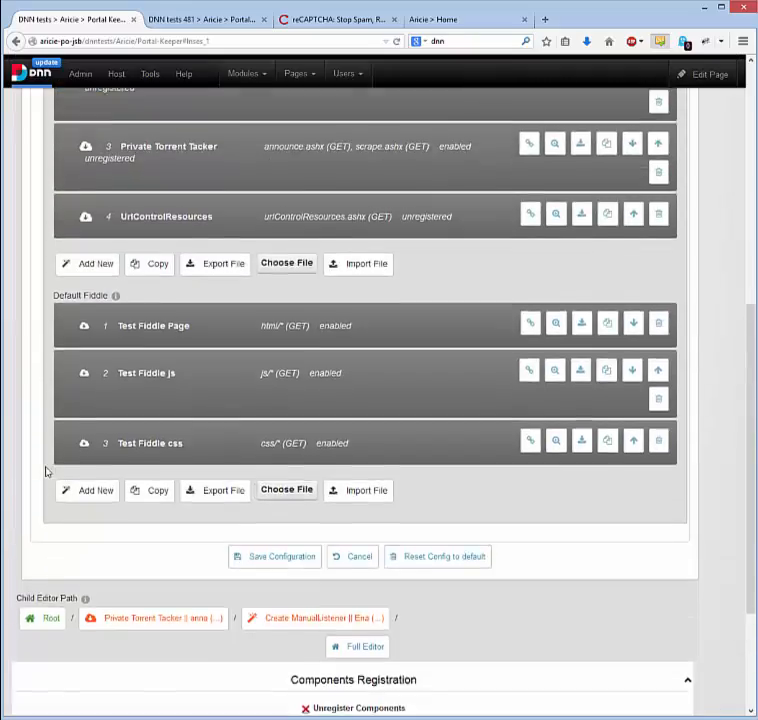
{"action": "scroll", "coordinate": [46, 471], "scroll_direction": "up", "scroll_amount": 3}
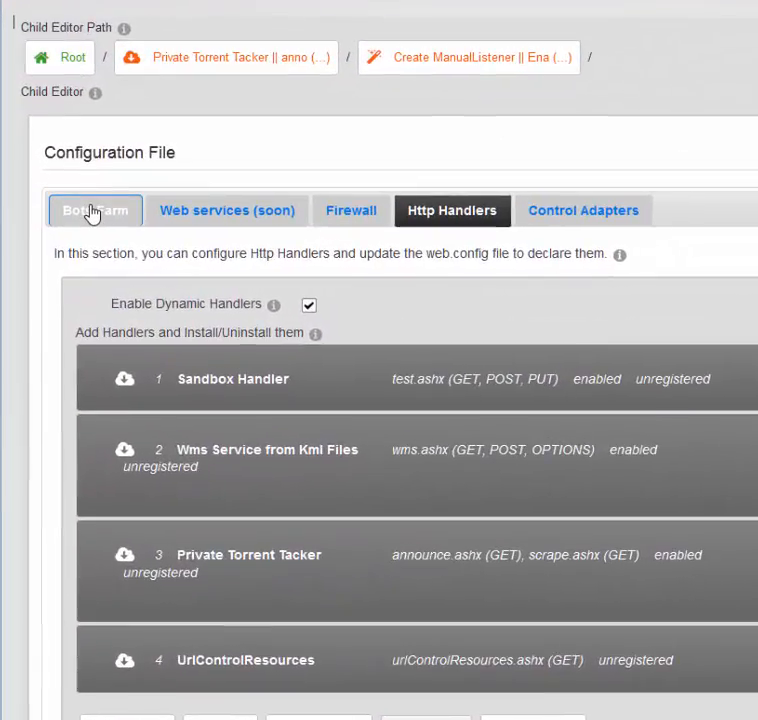
{"action": "left_click", "coordinate": [92, 212]}
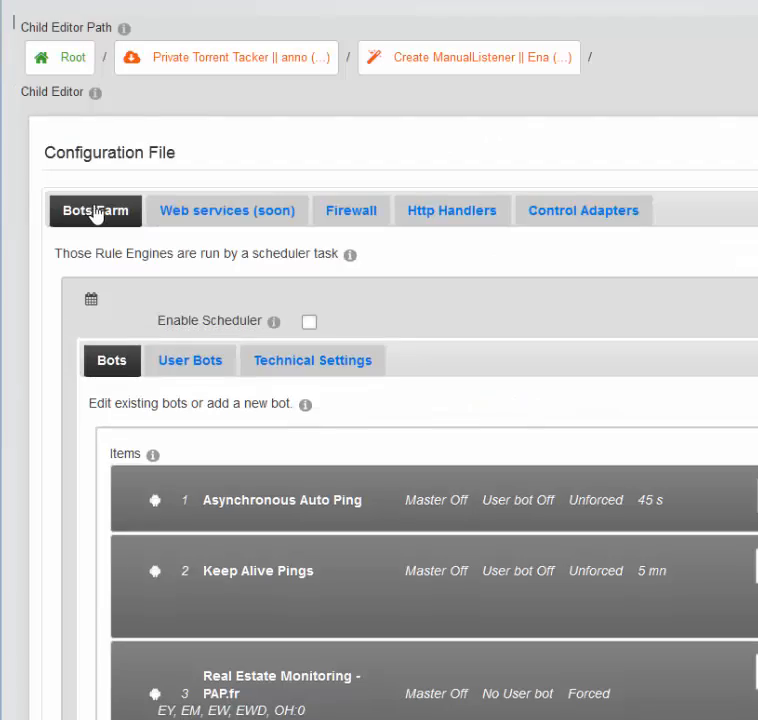
{"action": "left_click", "coordinate": [220, 215]}
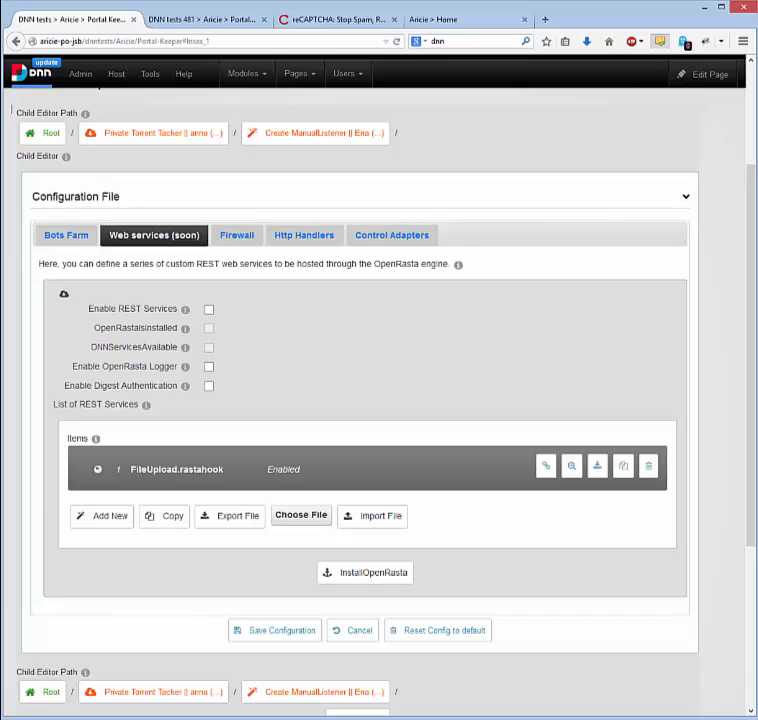
Open the Asynchronous Auto Ping bot in the Bots Farm and set its schedule type to Period + Fixed times.
{"action": "left_click", "coordinate": [80, 237]}
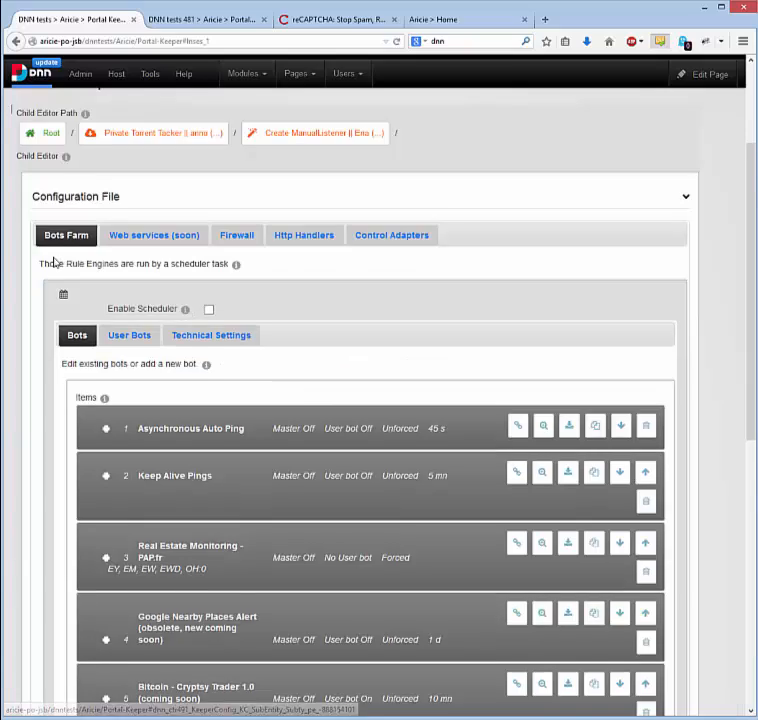
{"action": "scroll", "coordinate": [55, 262], "scroll_direction": "down", "scroll_amount": 3}
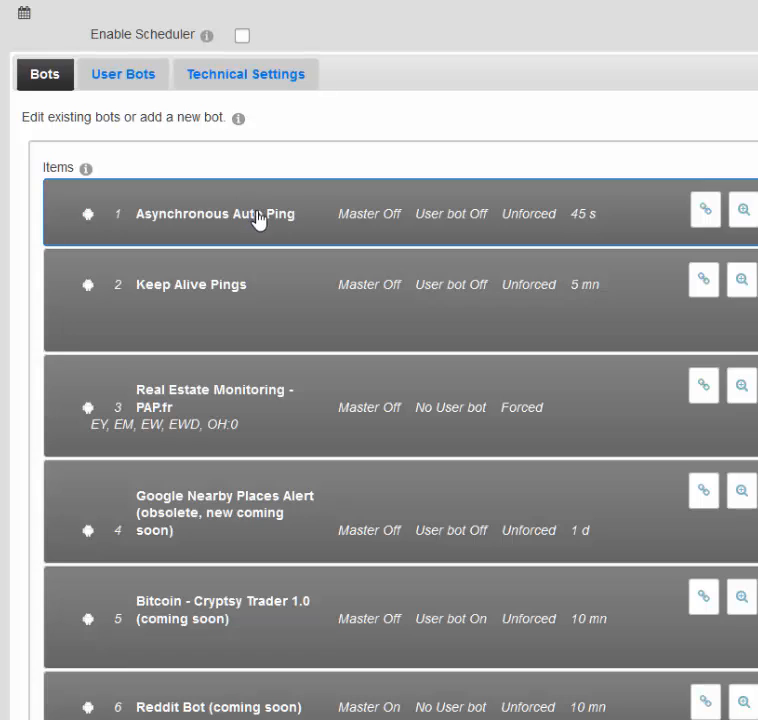
{"action": "left_click", "coordinate": [259, 216]}
{"action": "left_click", "coordinate": [217, 182]}
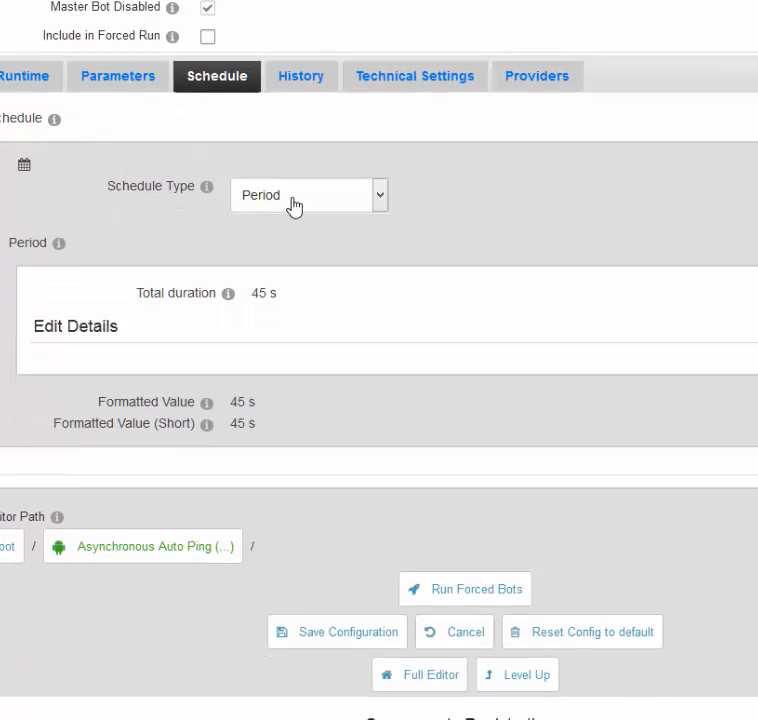
{"action": "left_click", "coordinate": [294, 305]}
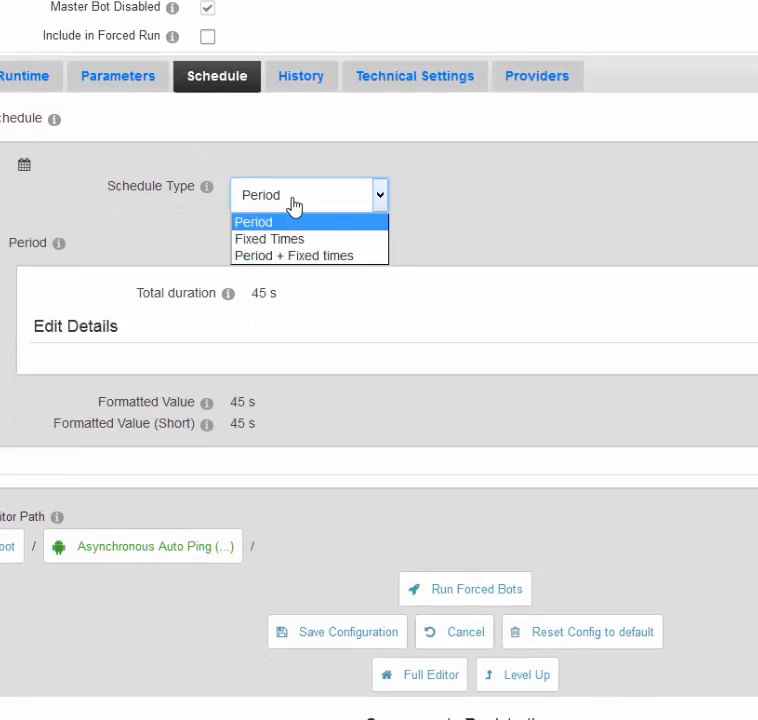
{"action": "left_click", "coordinate": [293, 257]}
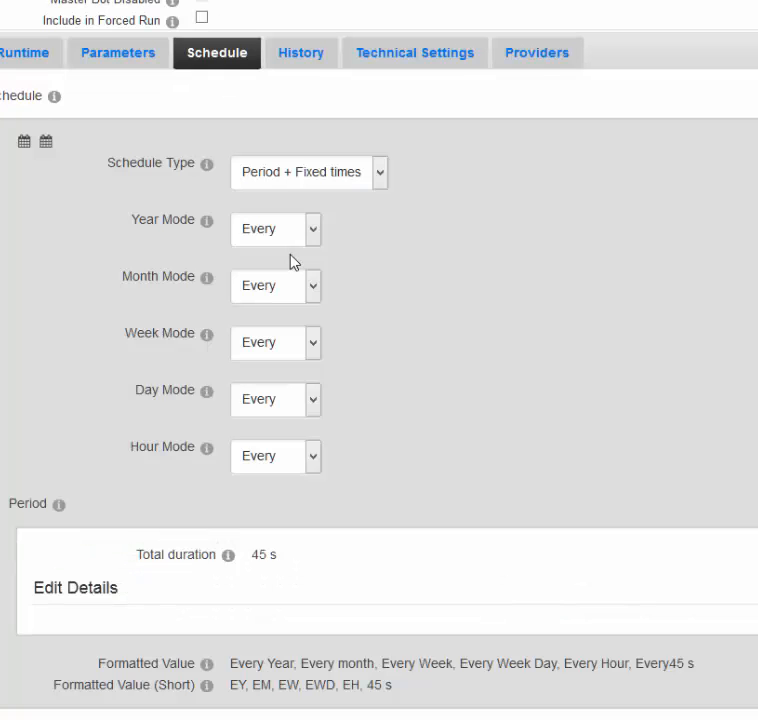
Set the year, month, week, day and hour modes of the bot's schedule to Specifics.
{"action": "left_click", "coordinate": [287, 262]}
{"action": "left_click", "coordinate": [284, 314]}
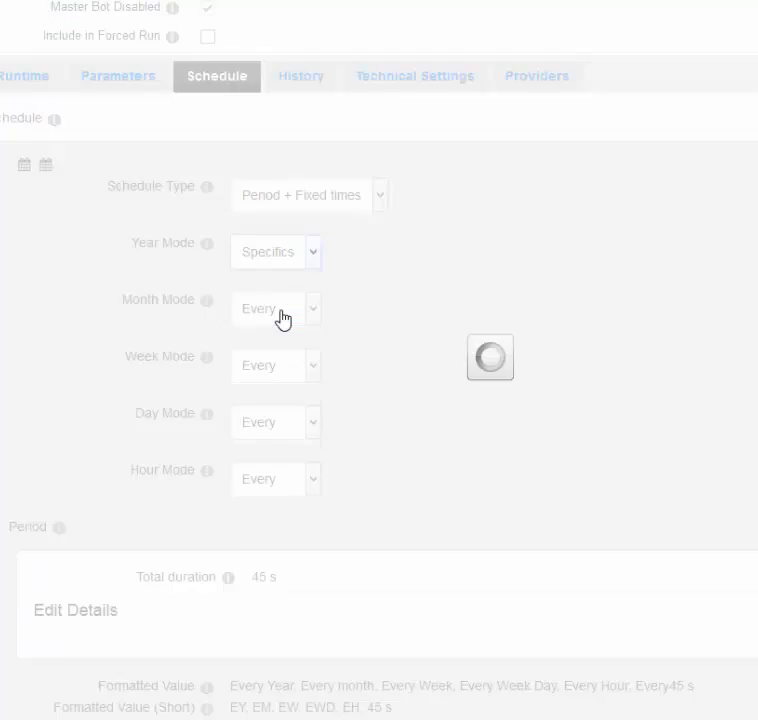
{"action": "left_click", "coordinate": [277, 410]}
{"action": "left_click", "coordinate": [279, 461]}
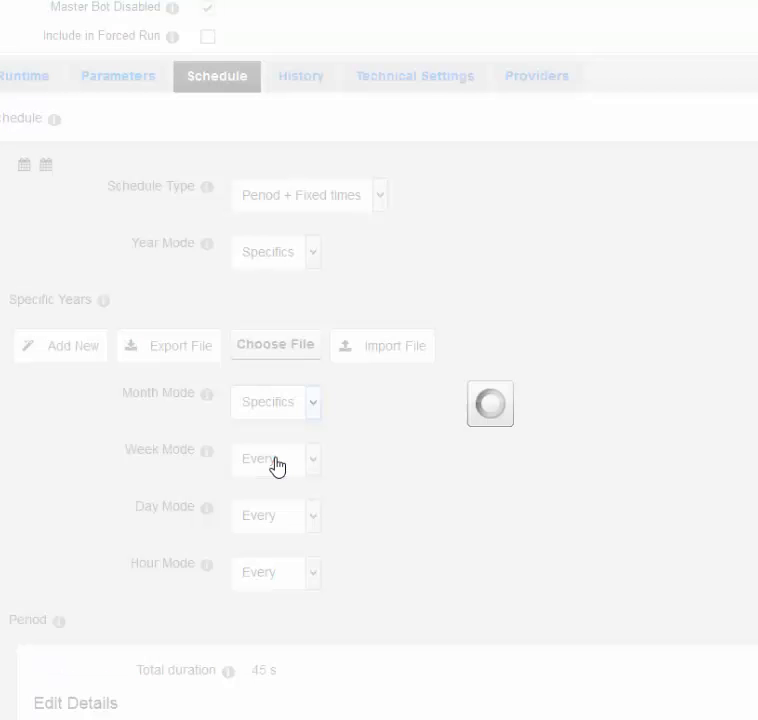
{"action": "left_click", "coordinate": [266, 592]}
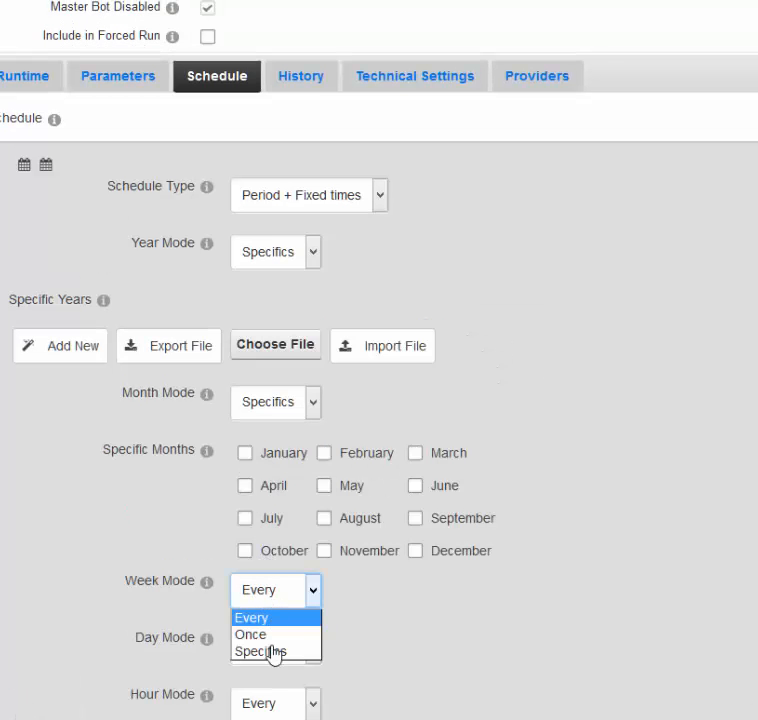
{"action": "left_click", "coordinate": [271, 650]}
{"action": "left_click", "coordinate": [272, 394]}
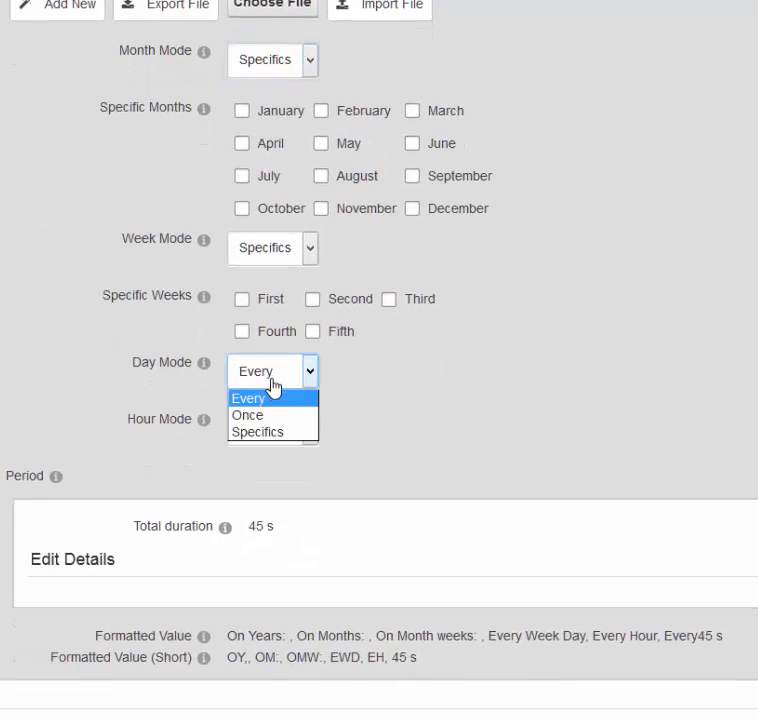
{"action": "left_click", "coordinate": [290, 390]}
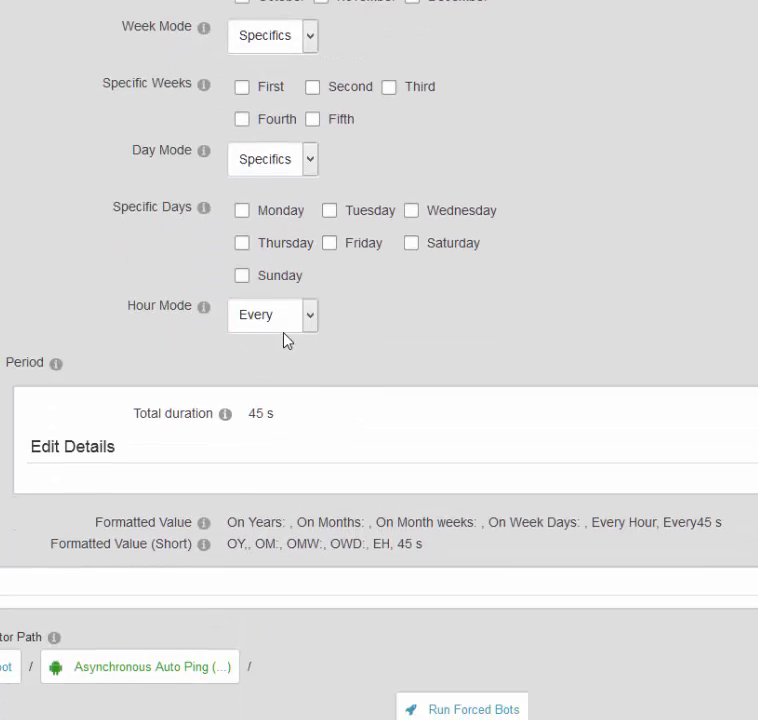
{"action": "left_click", "coordinate": [284, 316]}
{"action": "left_click", "coordinate": [268, 376]}
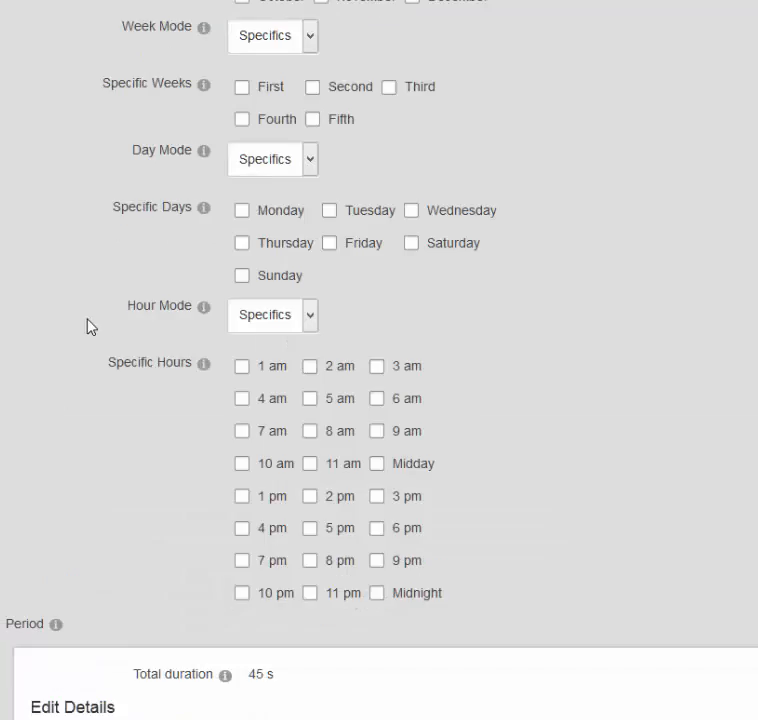
Return to the configuration root and review the list of bots in the Bots Farm.
{"action": "scroll", "coordinate": [97, 420], "scroll_direction": "up", "scroll_amount": 5}
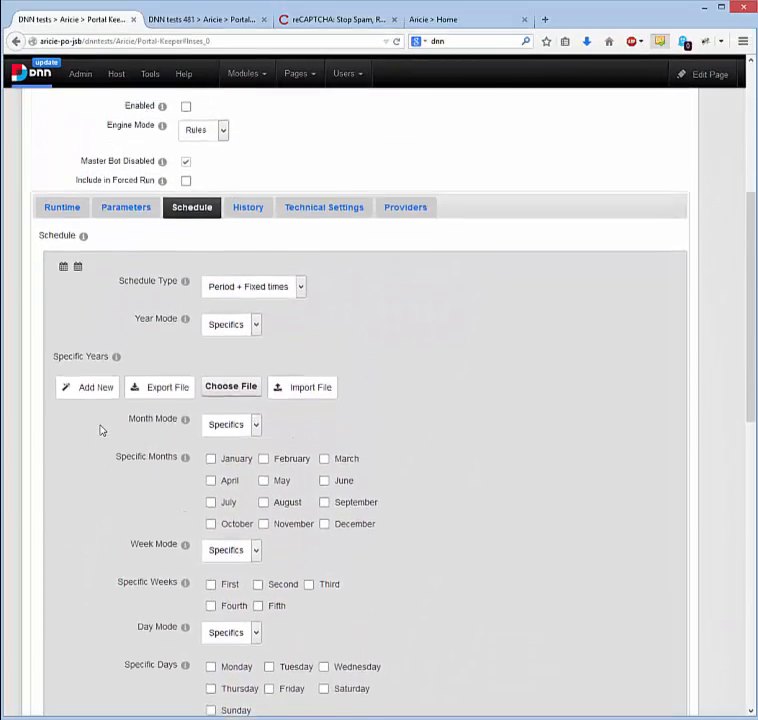
{"action": "scroll", "coordinate": [101, 430], "scroll_direction": "up", "scroll_amount": 3}
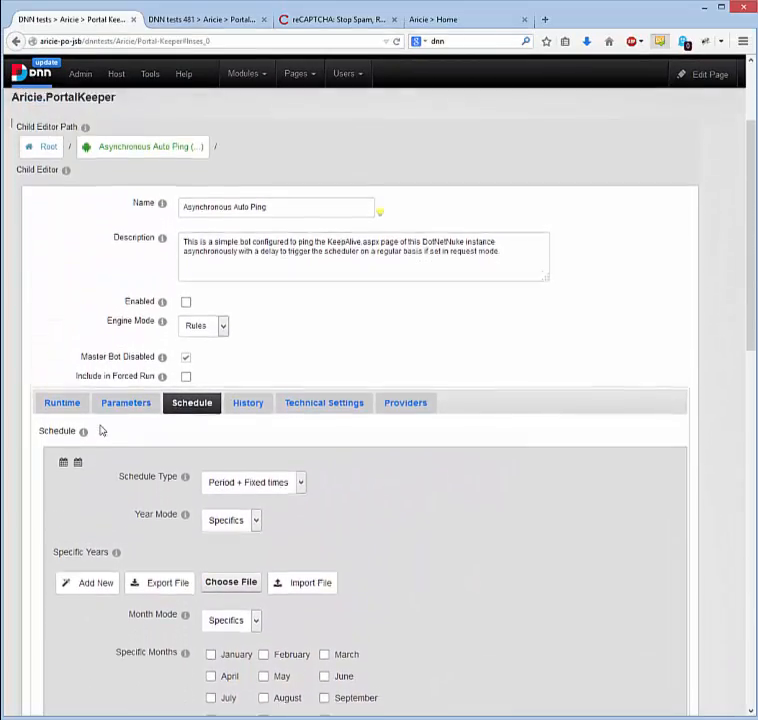
{"action": "left_click", "coordinate": [46, 154]}
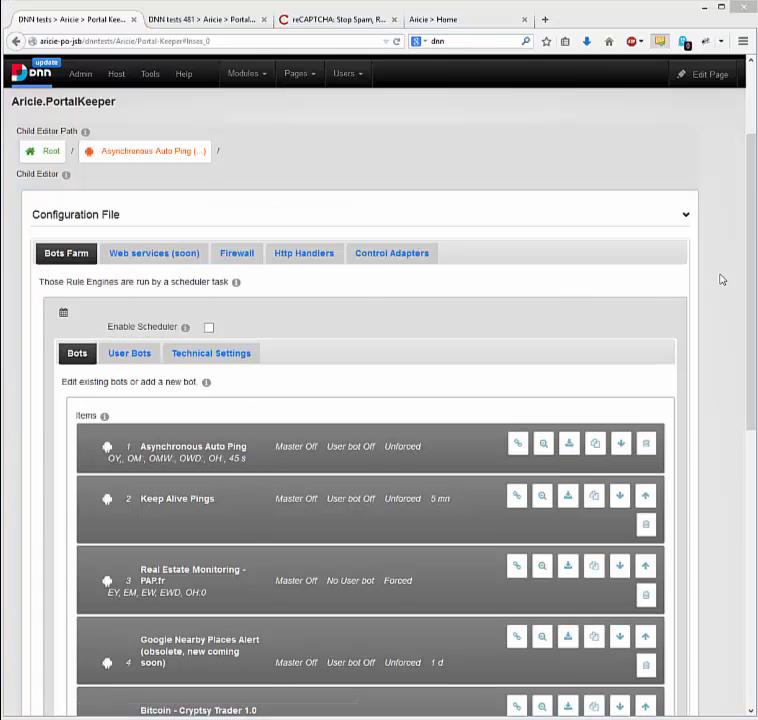
{"action": "left_click_drag", "start_coordinate": [753, 262], "coordinate": [753, 338]}
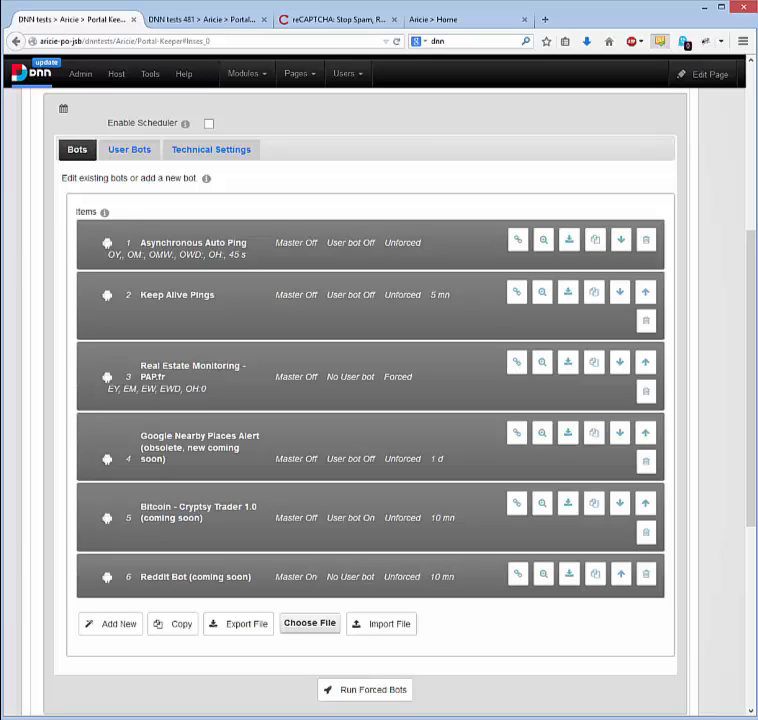
Open the user bot Cryptsy 1.0 with Credentials and Strategy (soon) and view its master bot and storage settings.
{"action": "left_click", "coordinate": [138, 152]}
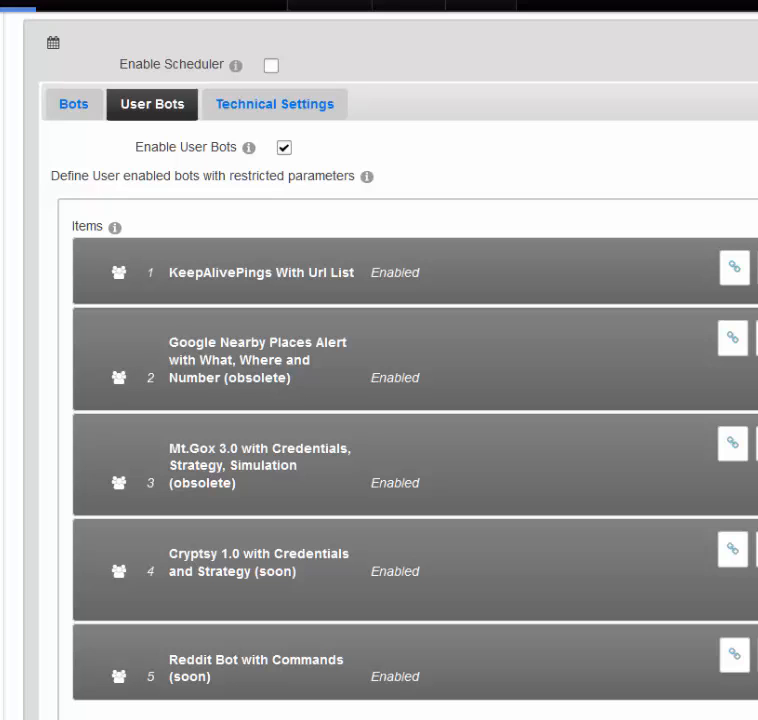
{"action": "left_click", "coordinate": [240, 565]}
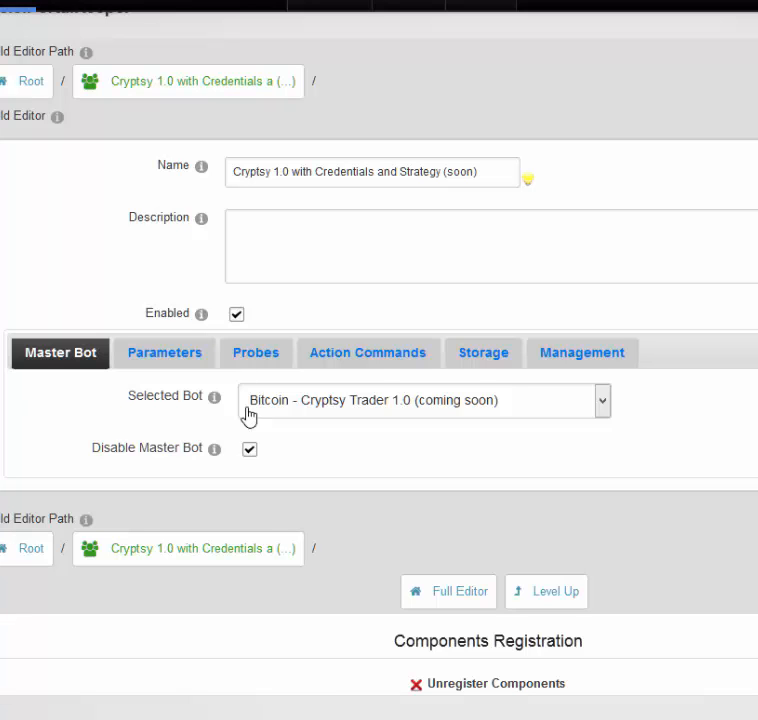
{"action": "left_click", "coordinate": [478, 367]}
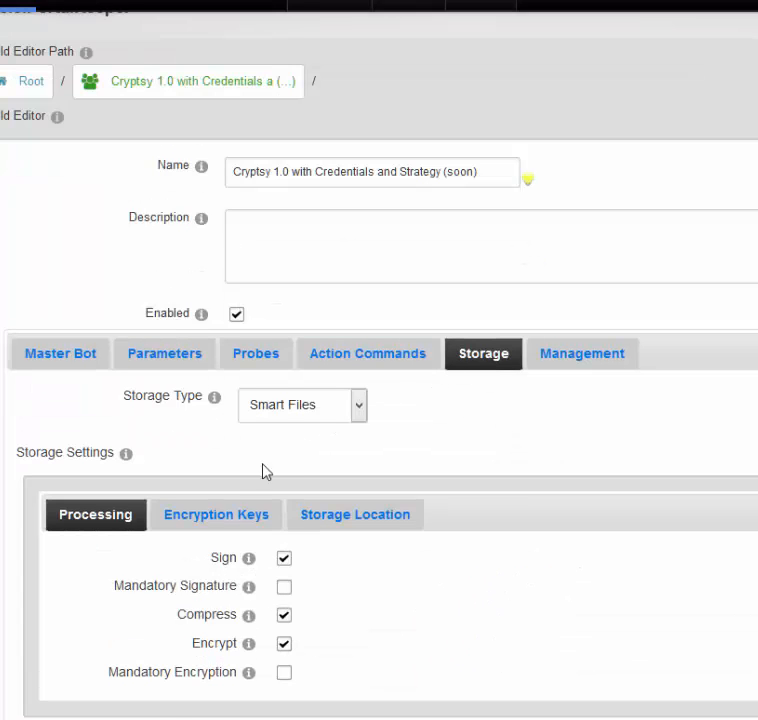
Examine the encryption key settings of the user bot's storage, including its public and private keys.
{"action": "left_click", "coordinate": [200, 507]}
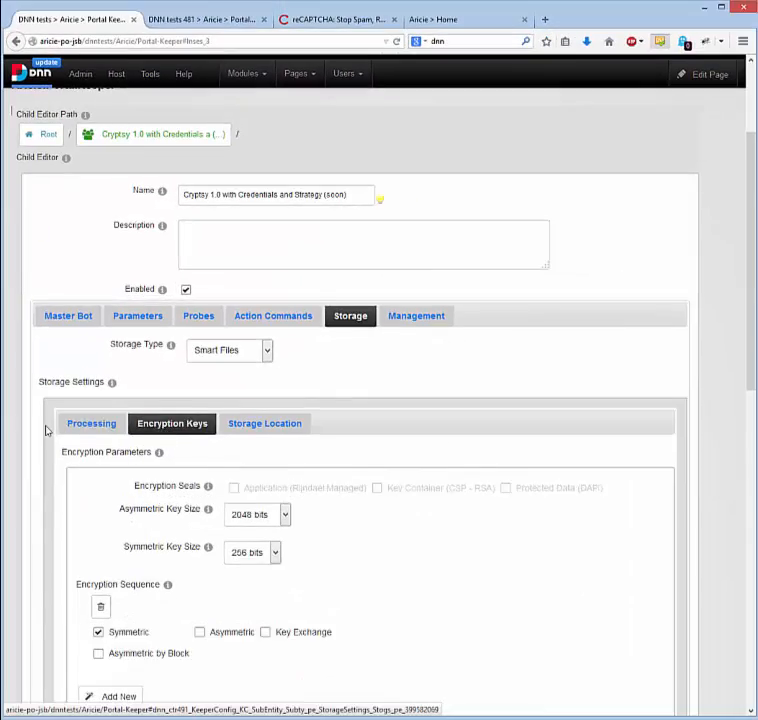
{"action": "scroll", "coordinate": [46, 430], "scroll_direction": "down", "scroll_amount": 5}
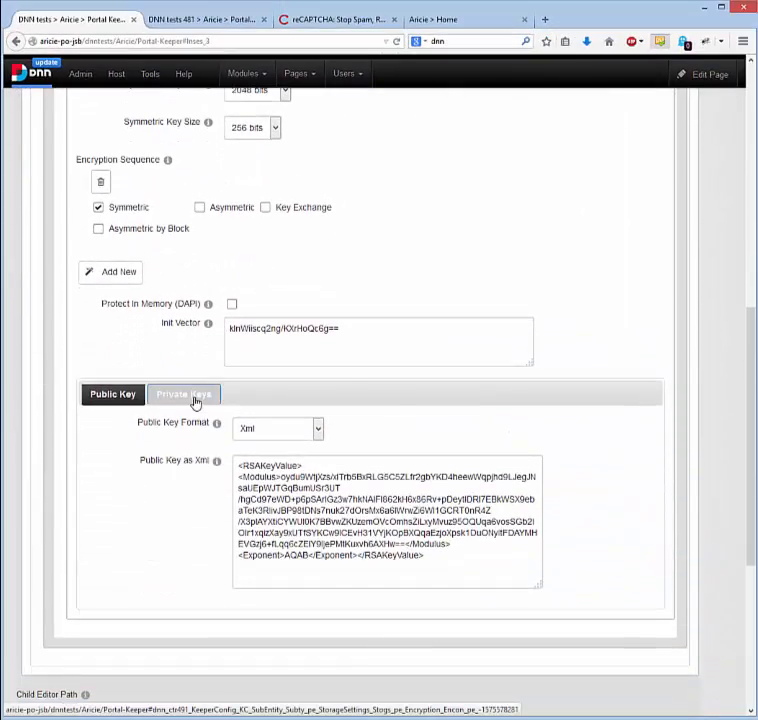
{"action": "left_click", "coordinate": [195, 400]}
{"action": "scroll", "coordinate": [69, 452], "scroll_direction": "down", "scroll_amount": 1}
{"action": "scroll", "coordinate": [69, 452], "scroll_direction": "down", "scroll_amount": 4}
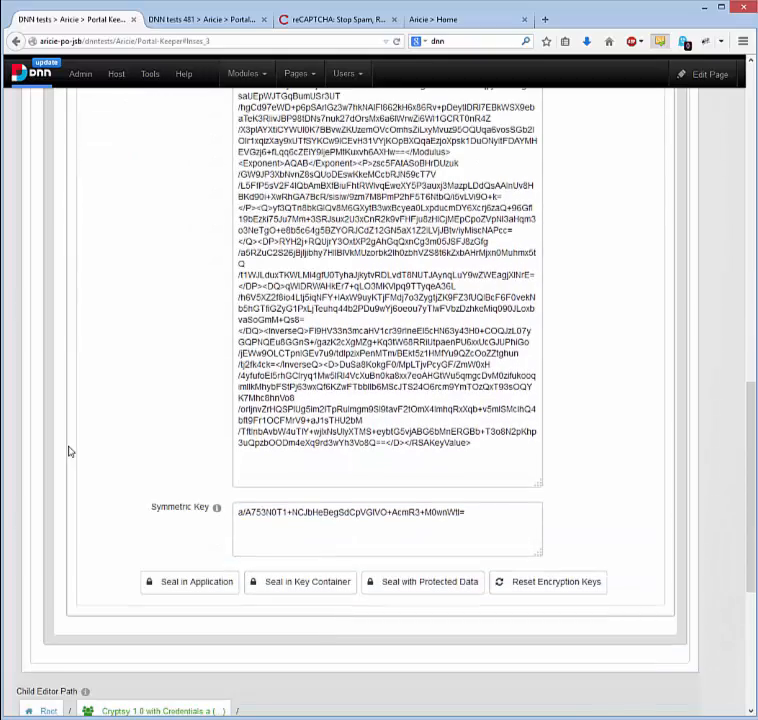
{"action": "scroll", "coordinate": [69, 452], "scroll_direction": "up", "scroll_amount": 6}
{"action": "scroll", "coordinate": [69, 452], "scroll_direction": "up", "scroll_amount": 5}
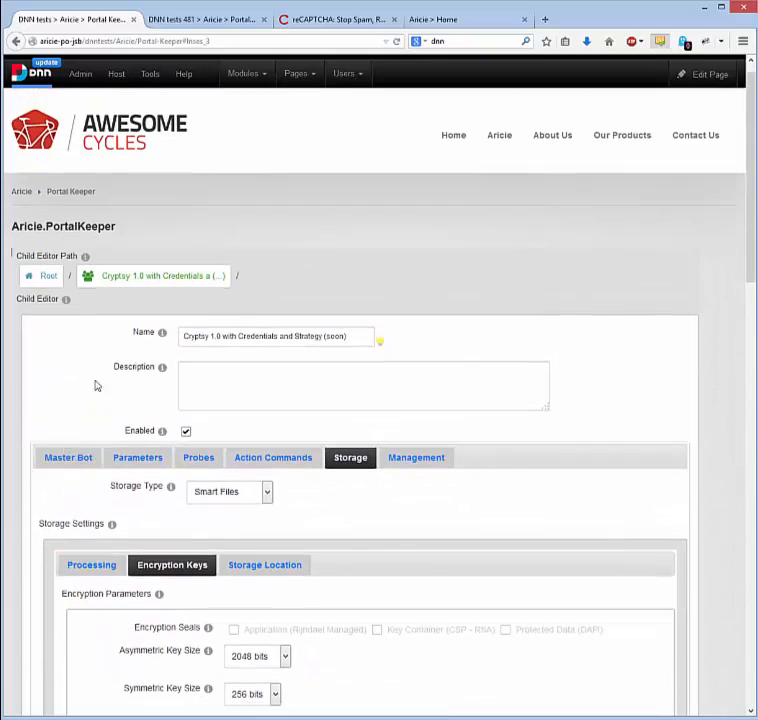
Return to the configuration root and view the Web services (soon) settings with the list of REST services.
{"action": "left_click", "coordinate": [45, 280]}
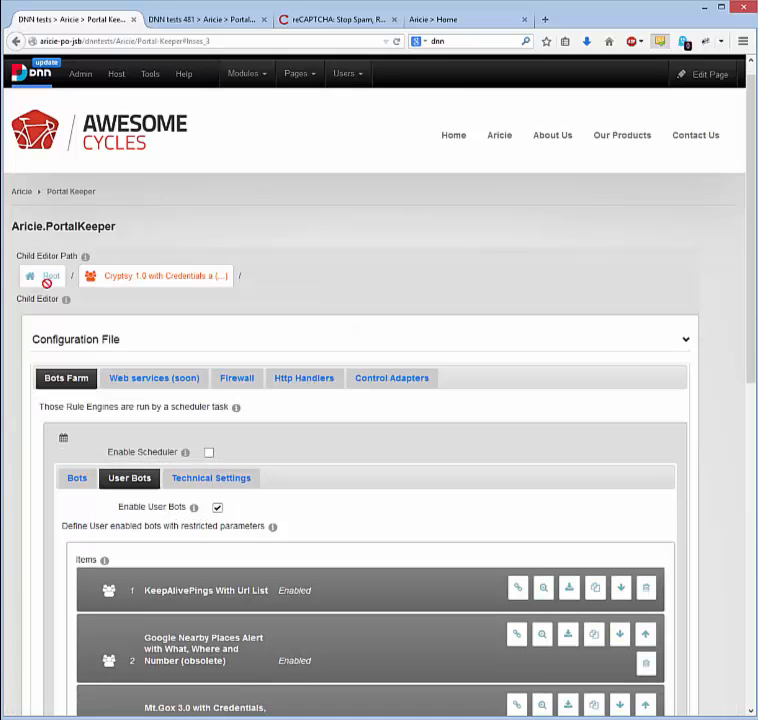
{"action": "scroll", "coordinate": [114, 321], "scroll_direction": "down", "scroll_amount": 1}
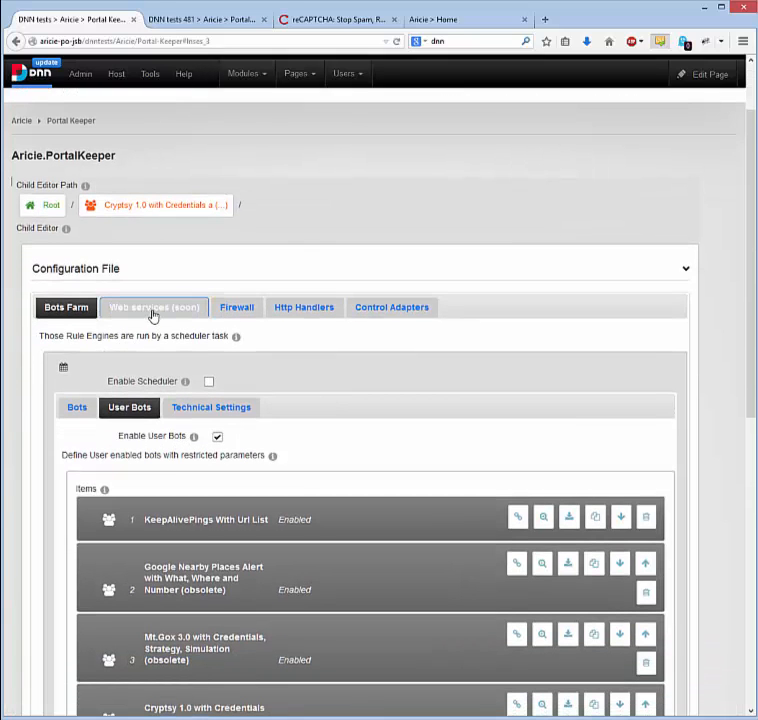
{"action": "left_click", "coordinate": [152, 313]}
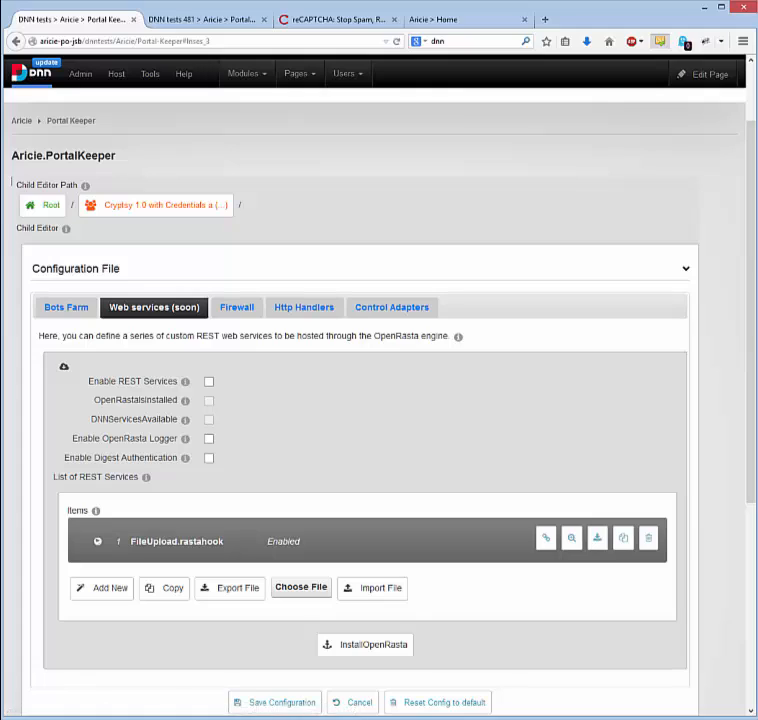